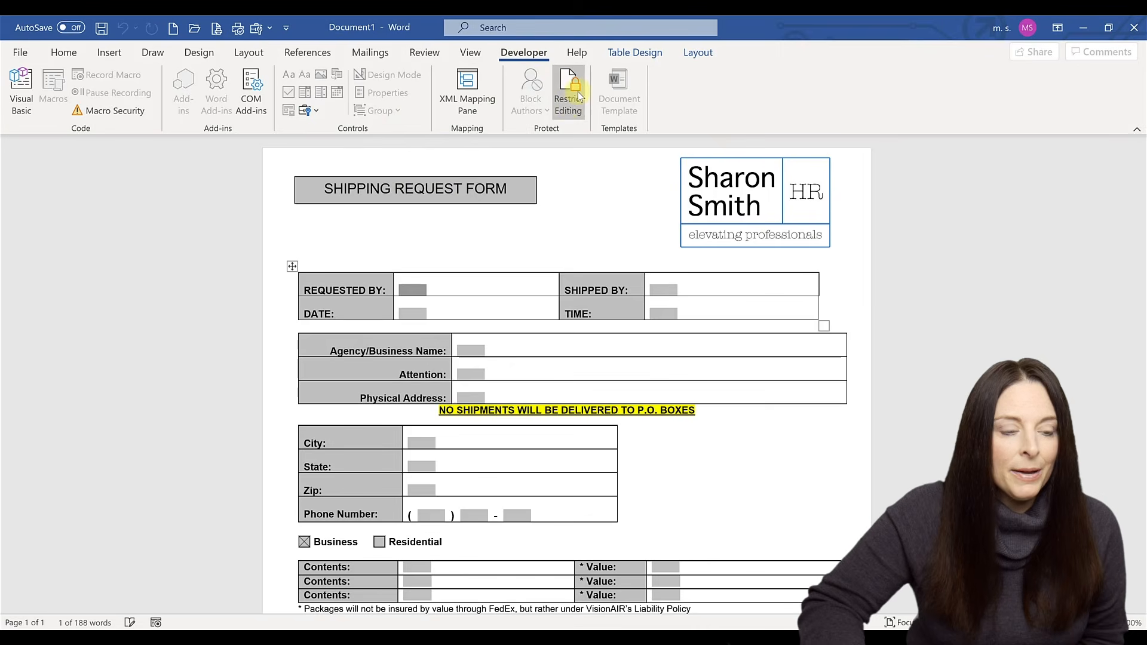
Stop the editing protection on the Shipping Request Form and close the editing restriction settings.
left_click(570, 111)
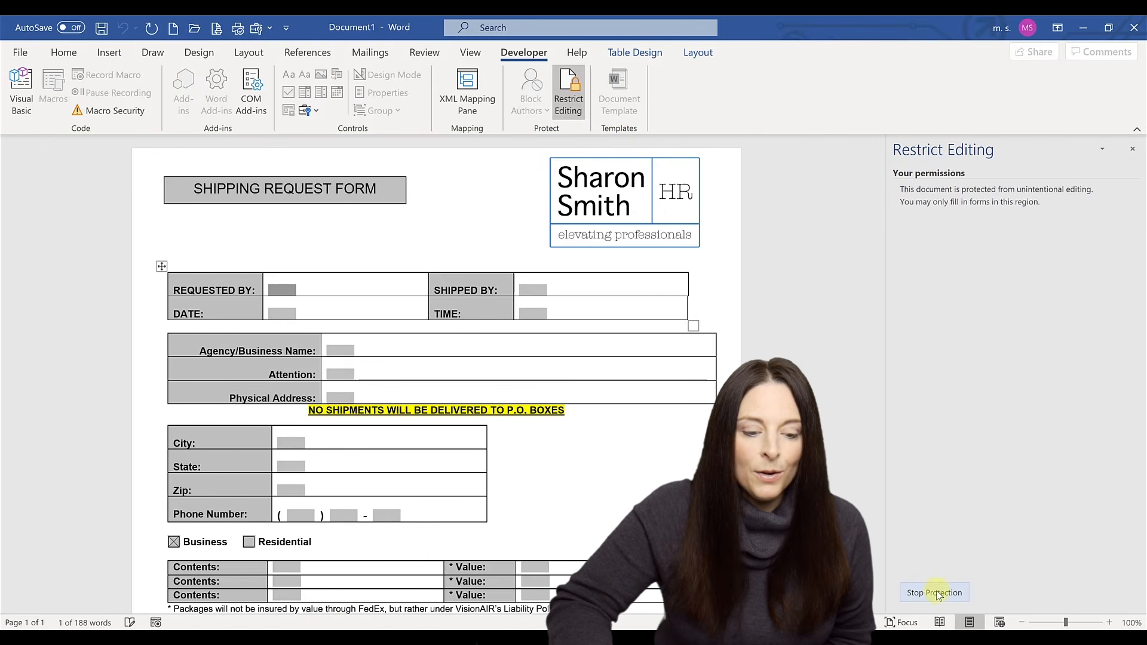
left_click(937, 591)
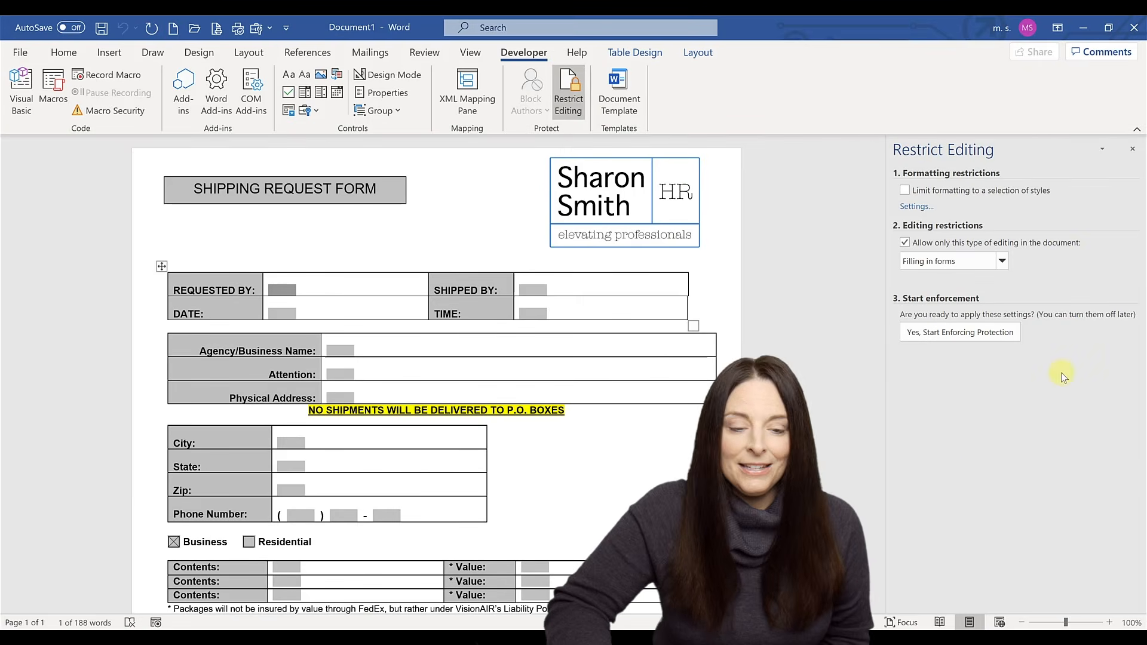
left_click(1132, 150)
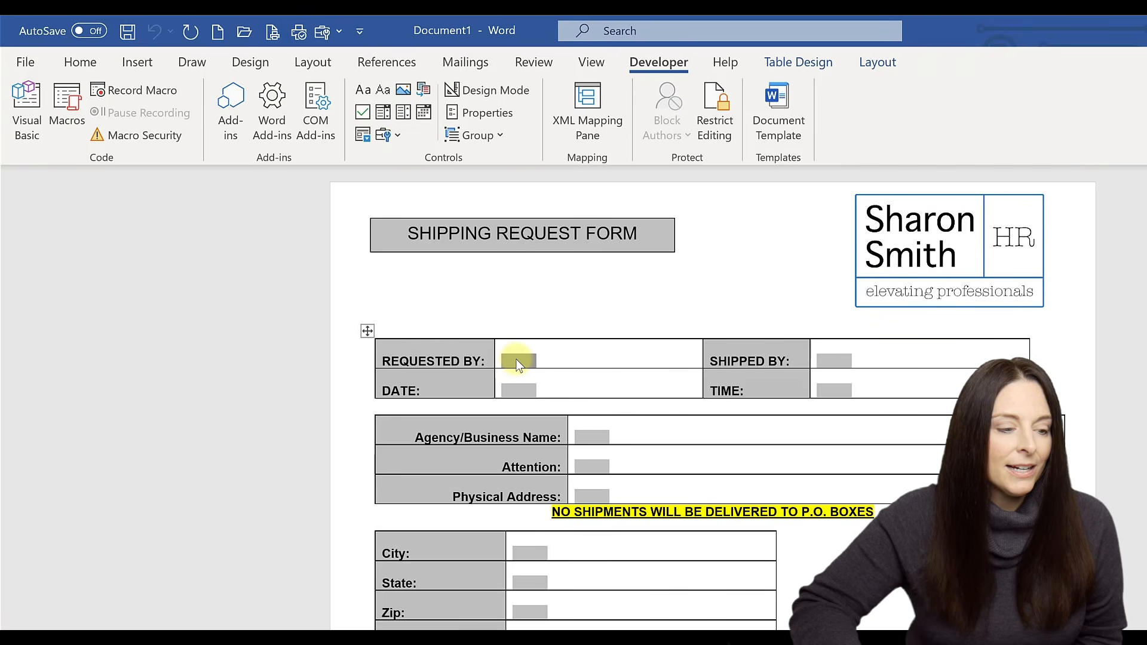
Add custom status bar help text "Enter your name here" to the Requested By text form field.
double_click(510, 363)
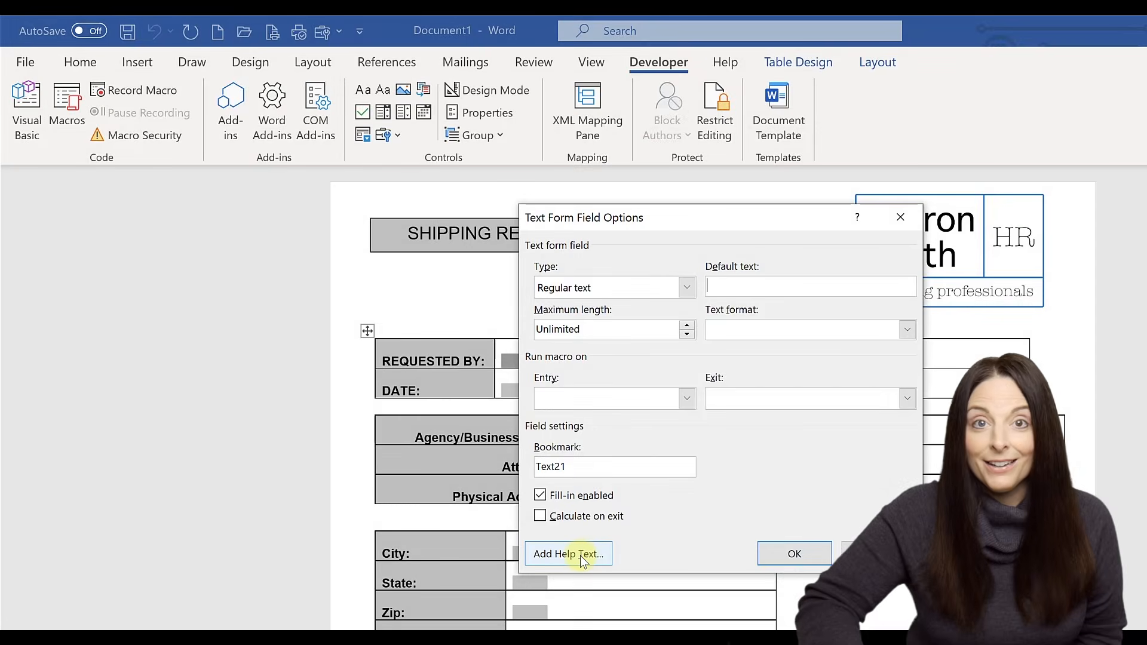
left_click(580, 556)
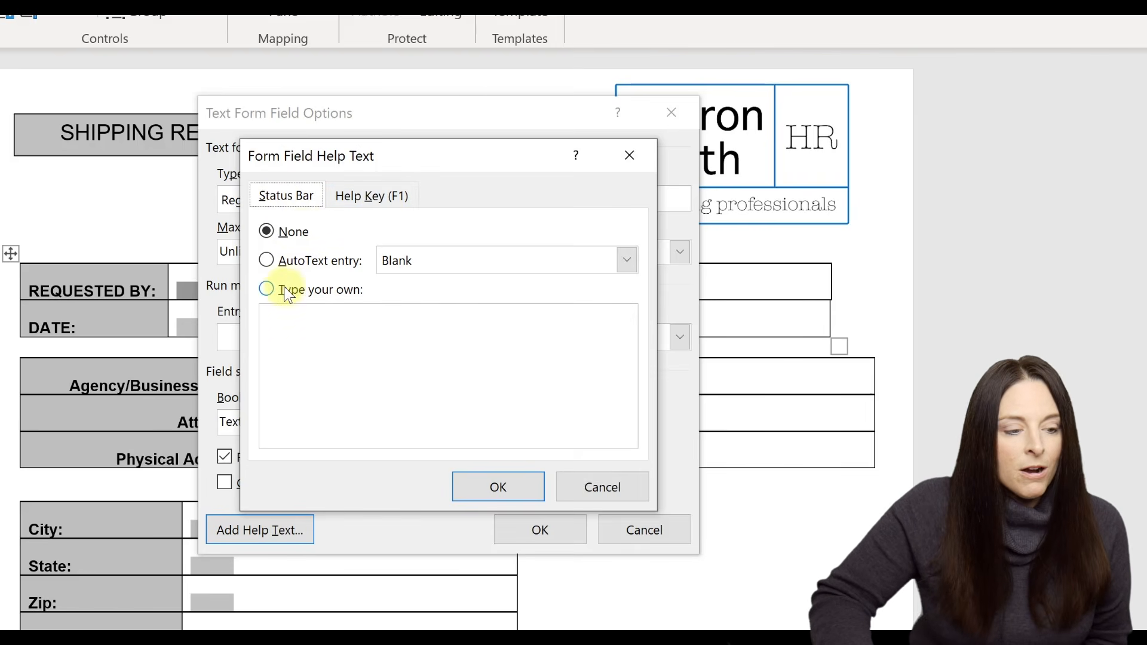
left_click(266, 289)
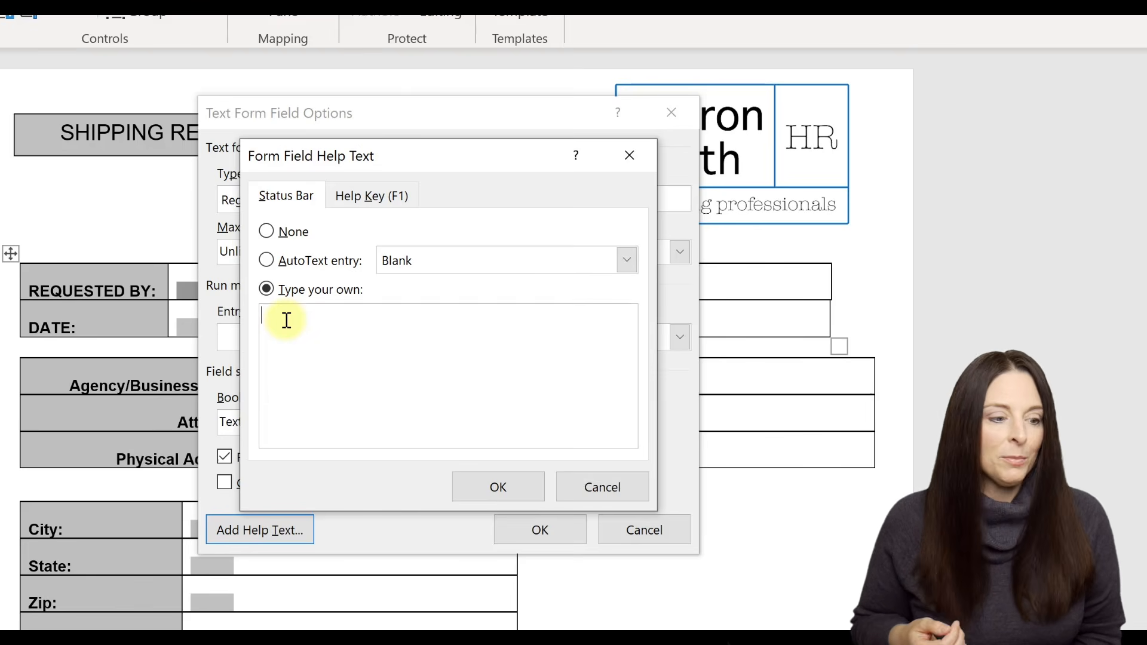
type("En")
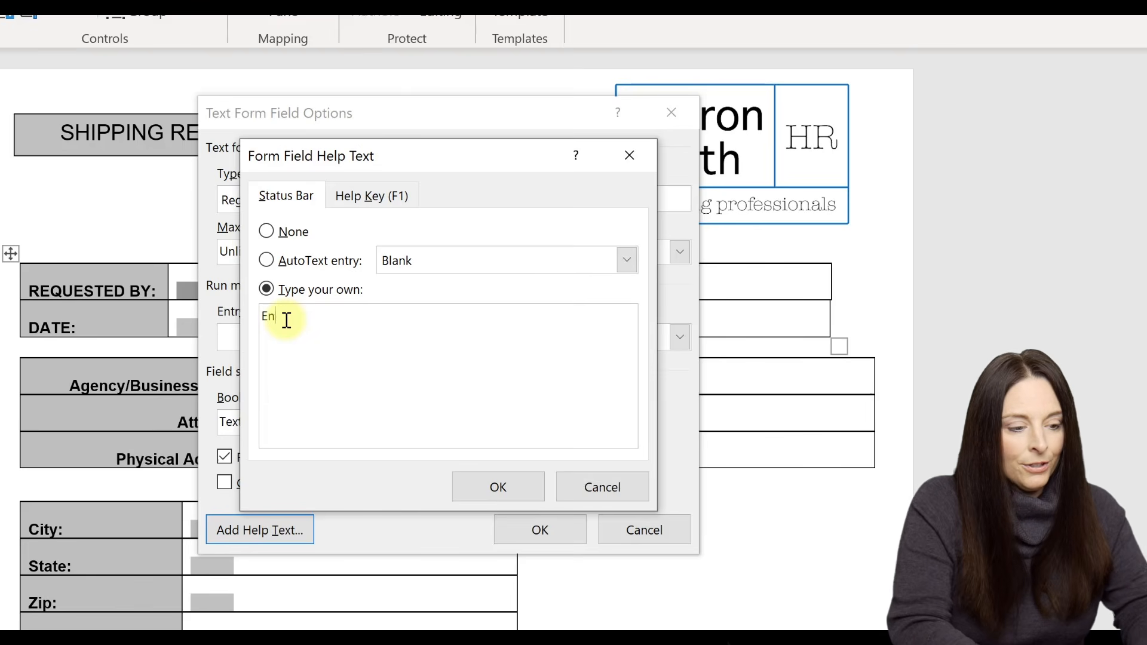
type("ter your n")
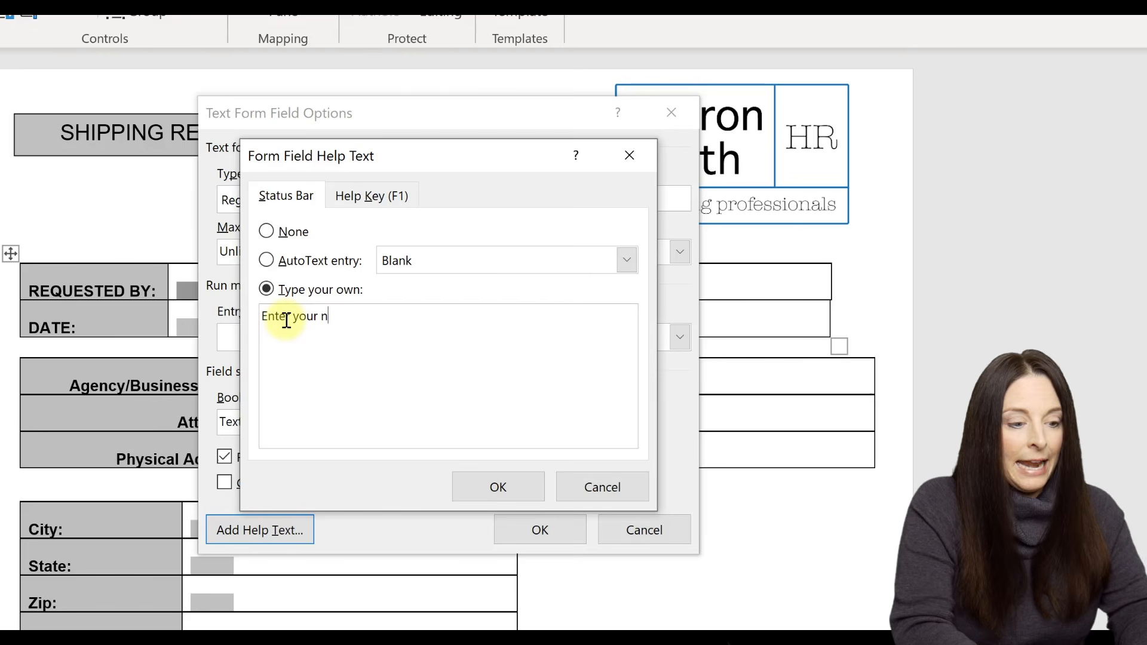
type("ame here")
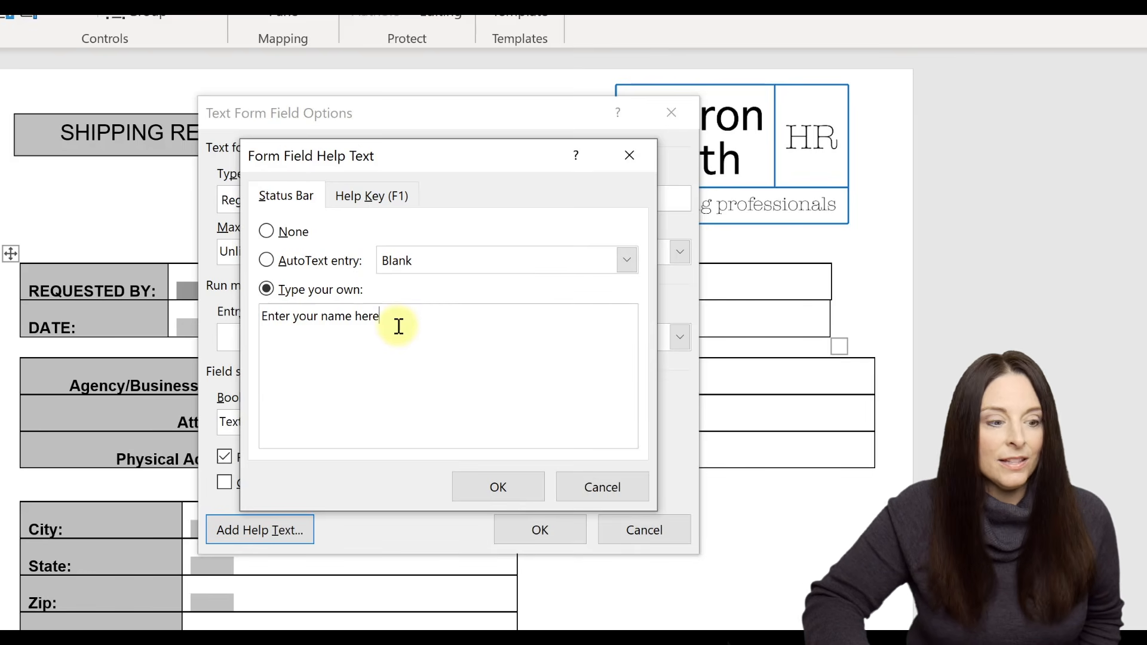
Reuse "Enter your name here" as the Requested By field's custom F1 help key text and apply the field options.
left_click_drag(398, 320, 264, 318)
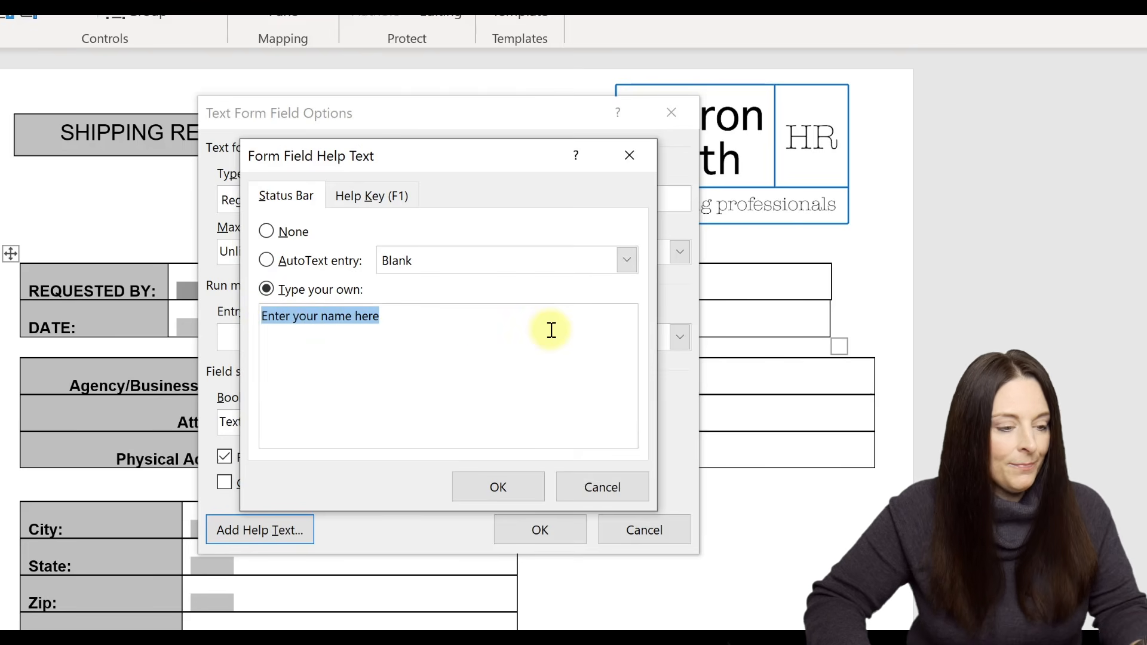
left_click(372, 194)
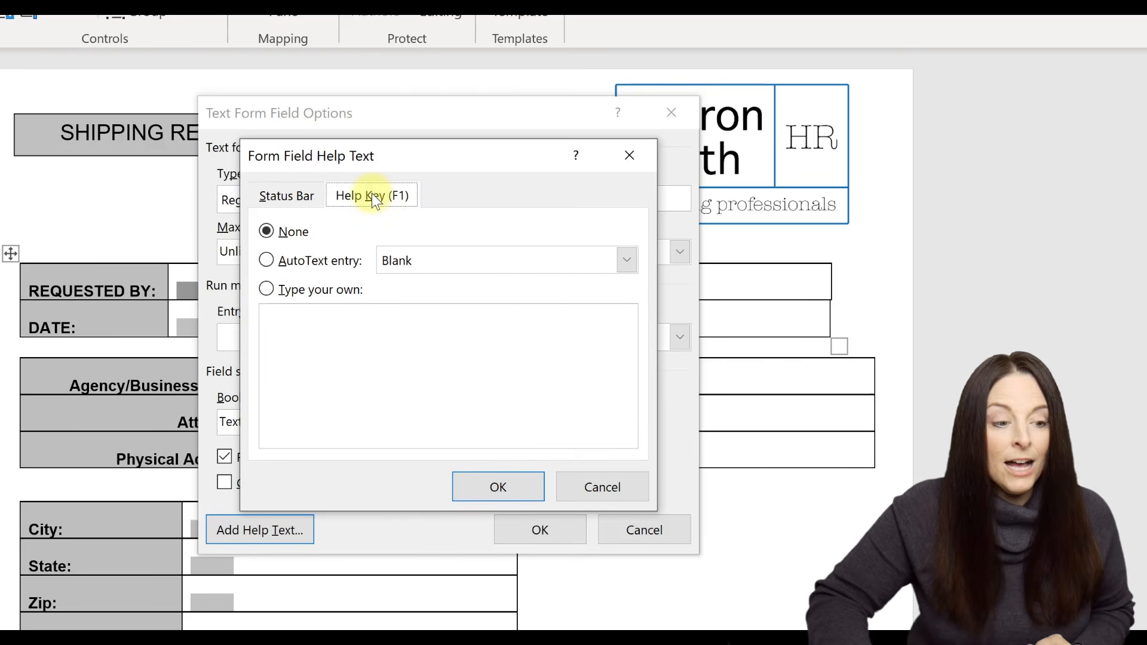
left_click(269, 289)
left_click(310, 326)
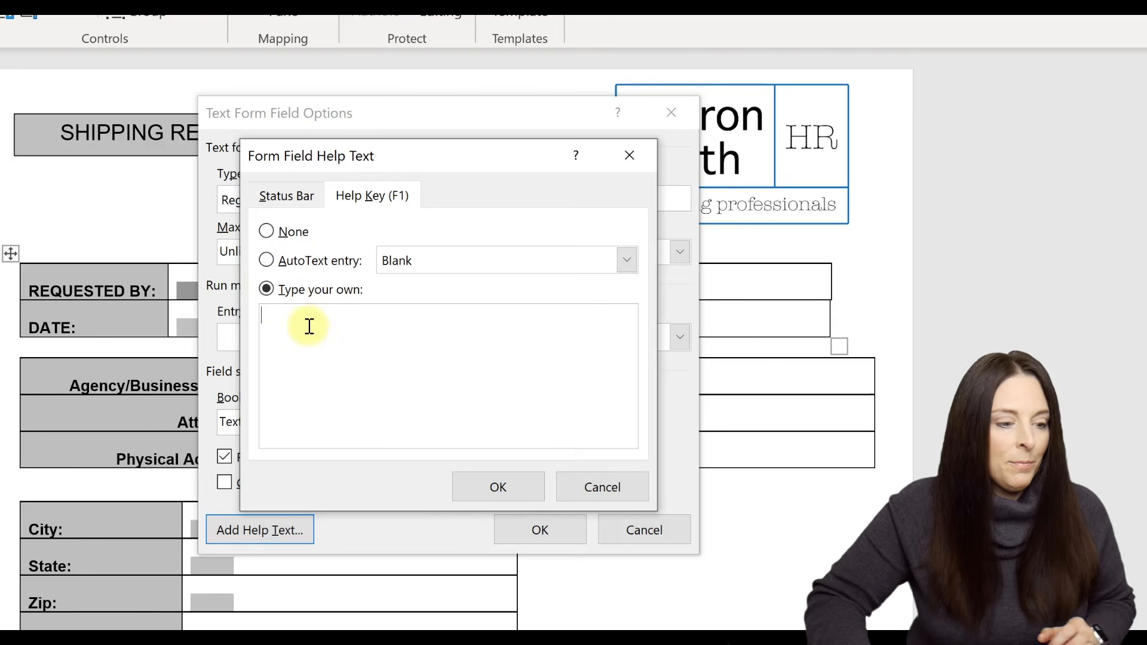
type("Enter your name here")
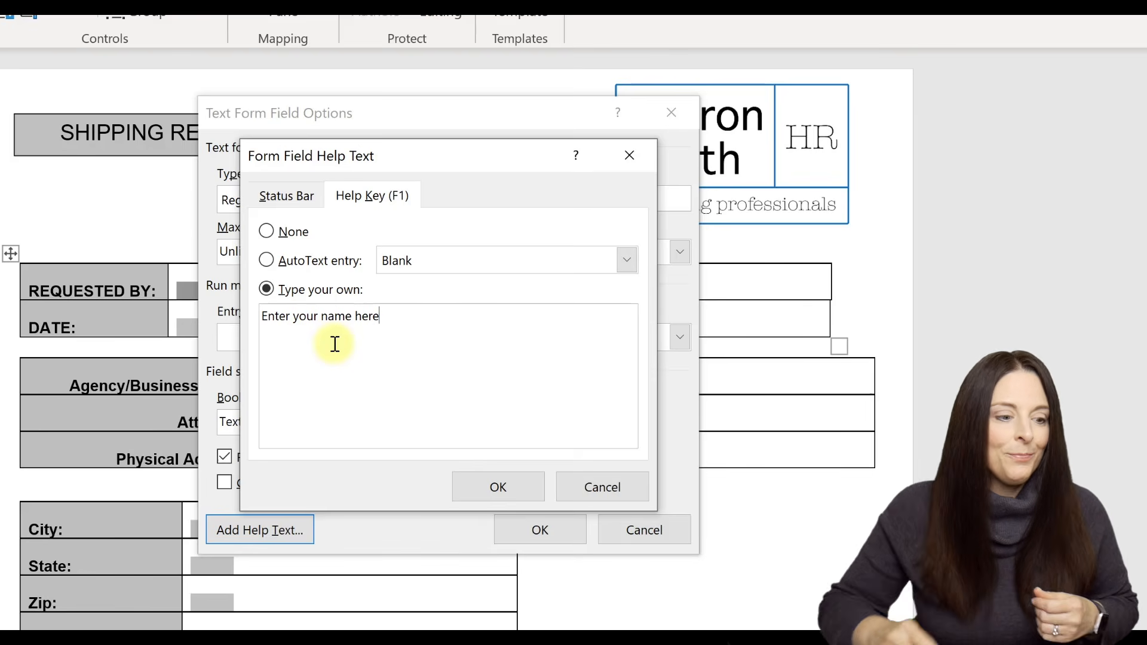
left_click(503, 485)
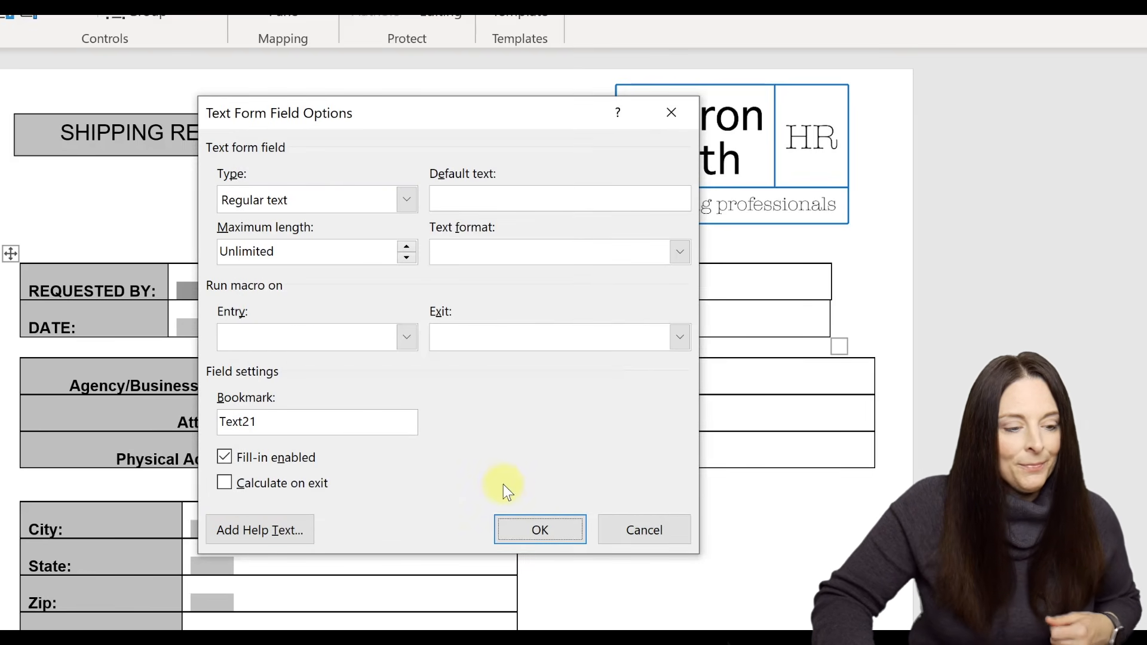
left_click(537, 526)
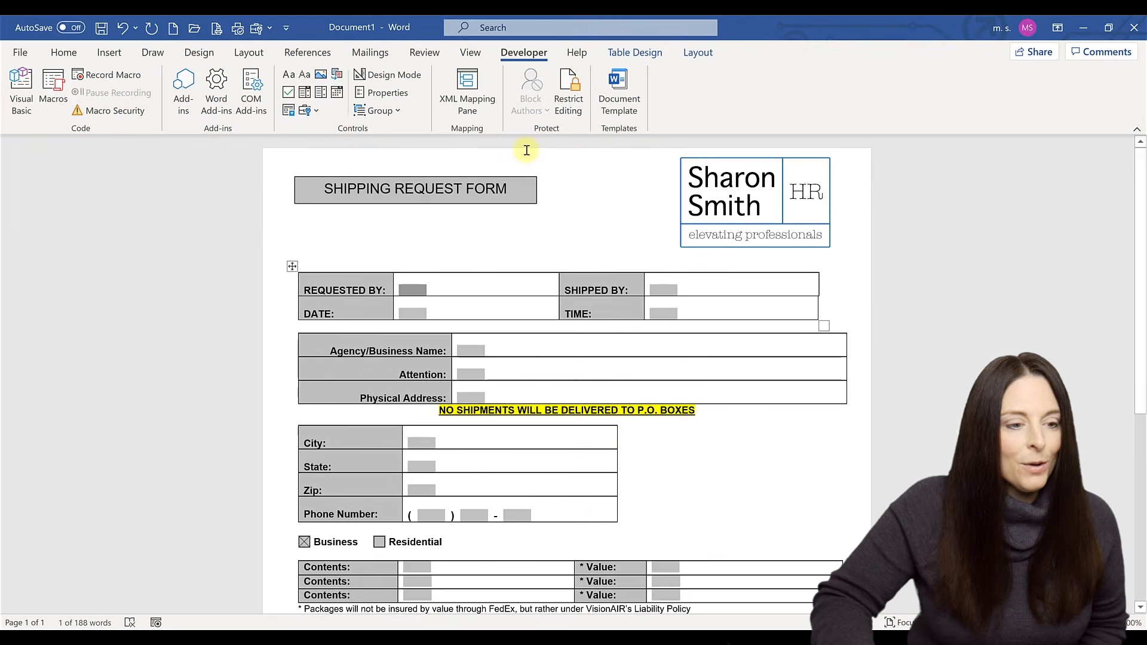
Start enforcing the filling-in-forms protection on the Shipping Request Form without a password.
left_click(577, 112)
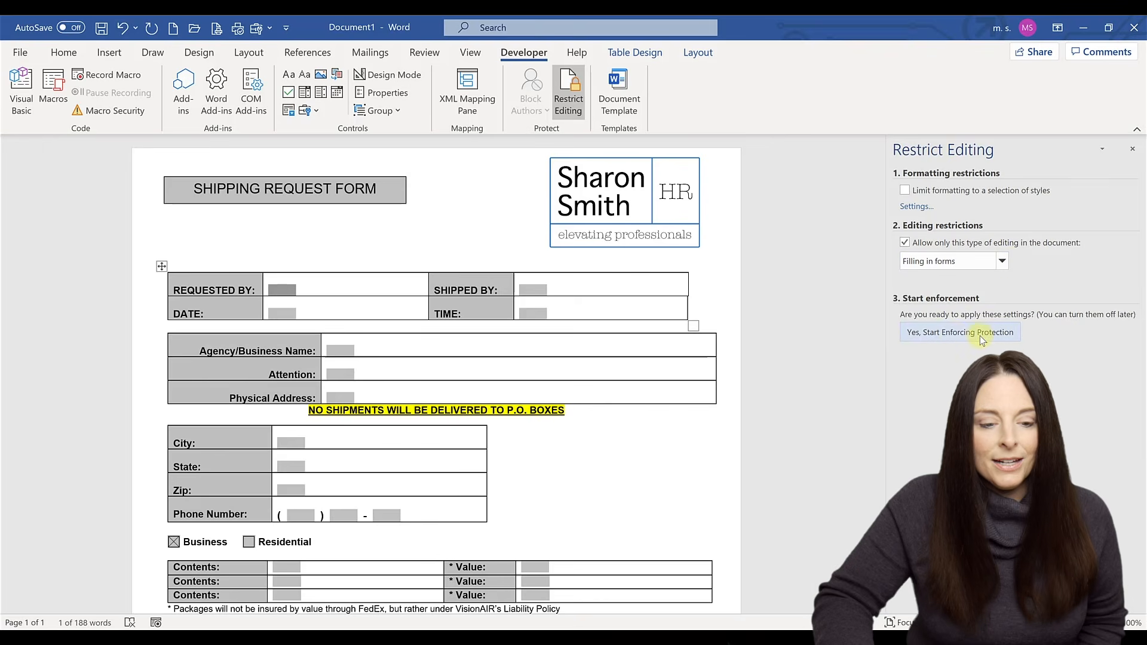
left_click(954, 332)
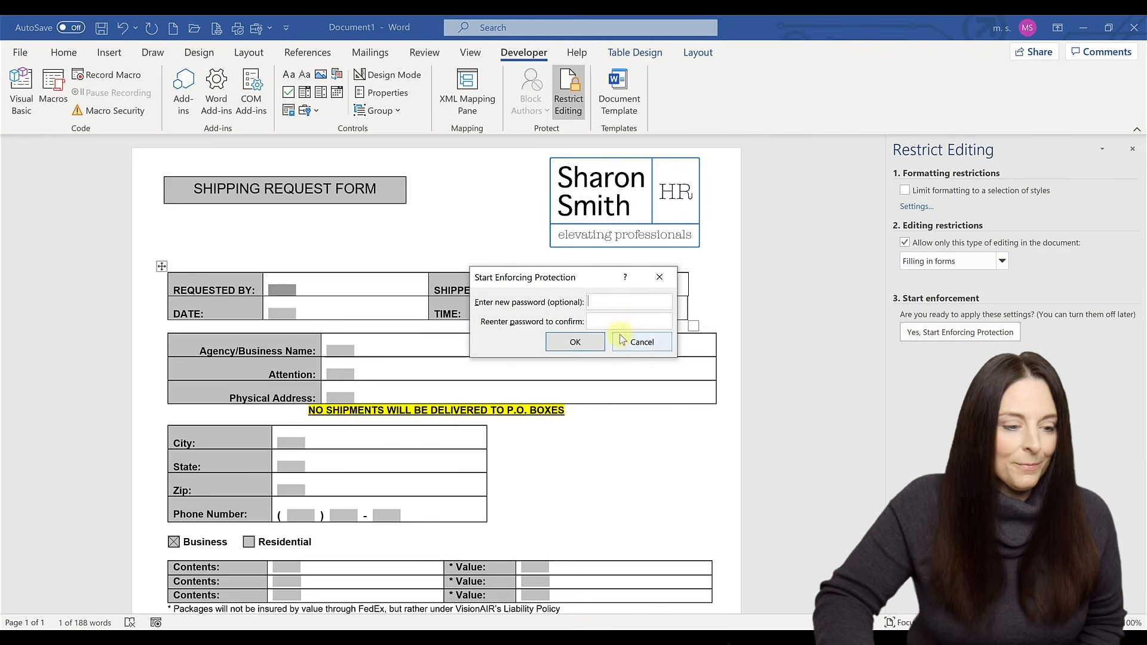
left_click(573, 346)
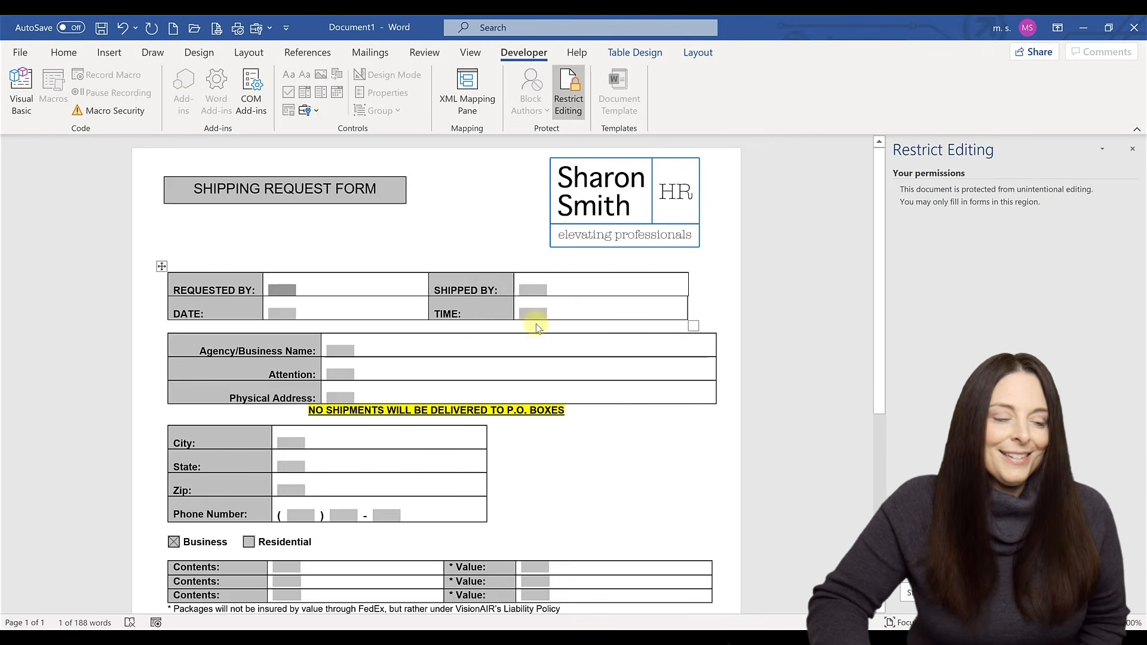
Test the Requested By field's status bar hint and F1 help message against the Shipped By field, then dismiss the help message.
left_click(538, 292)
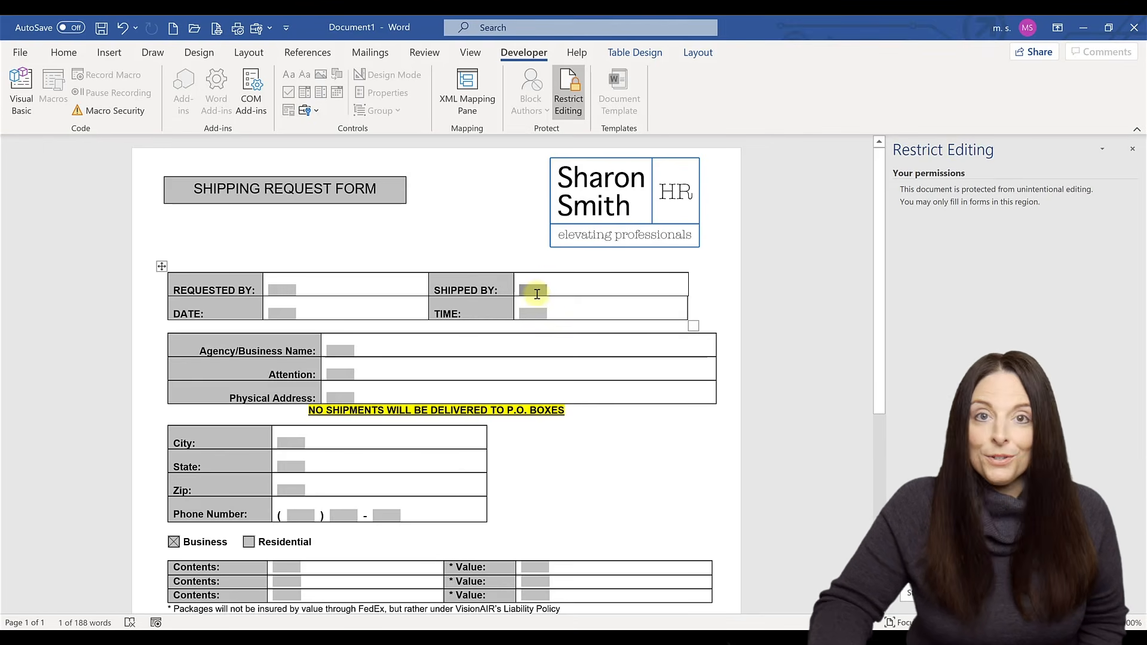
left_click(283, 289)
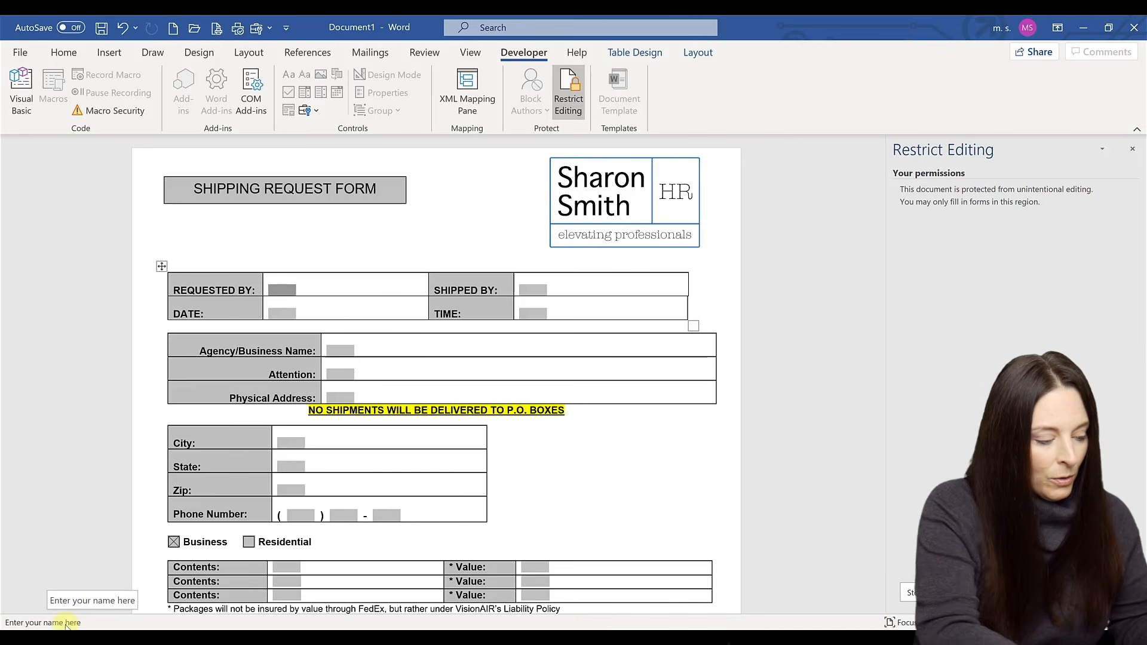
key("F1")
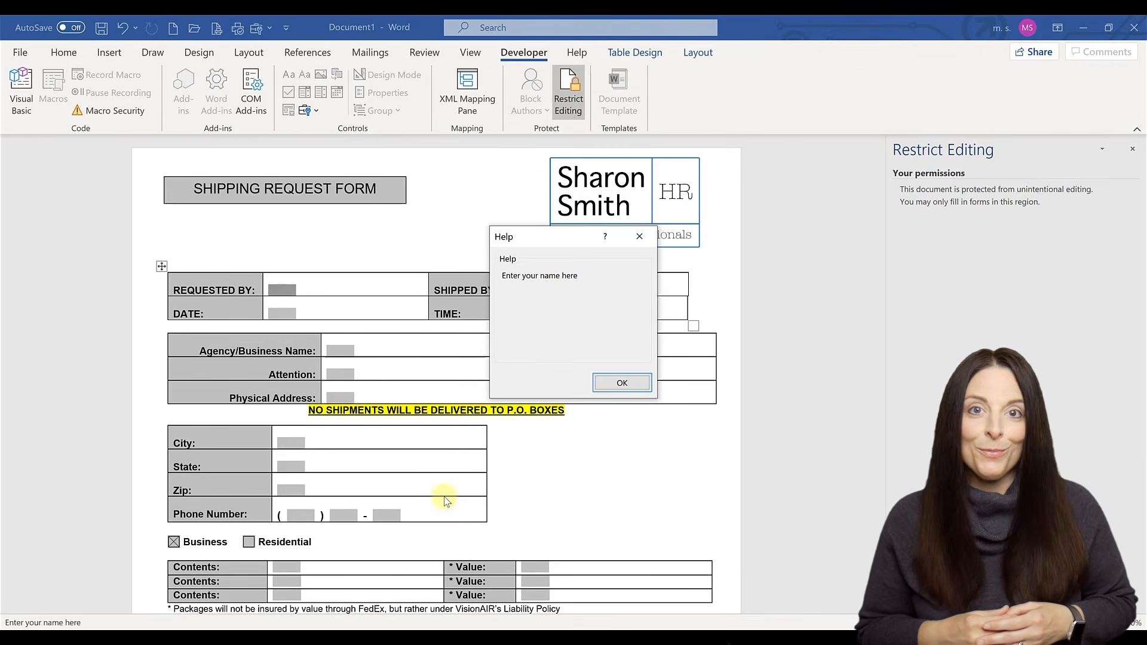
left_click(627, 383)
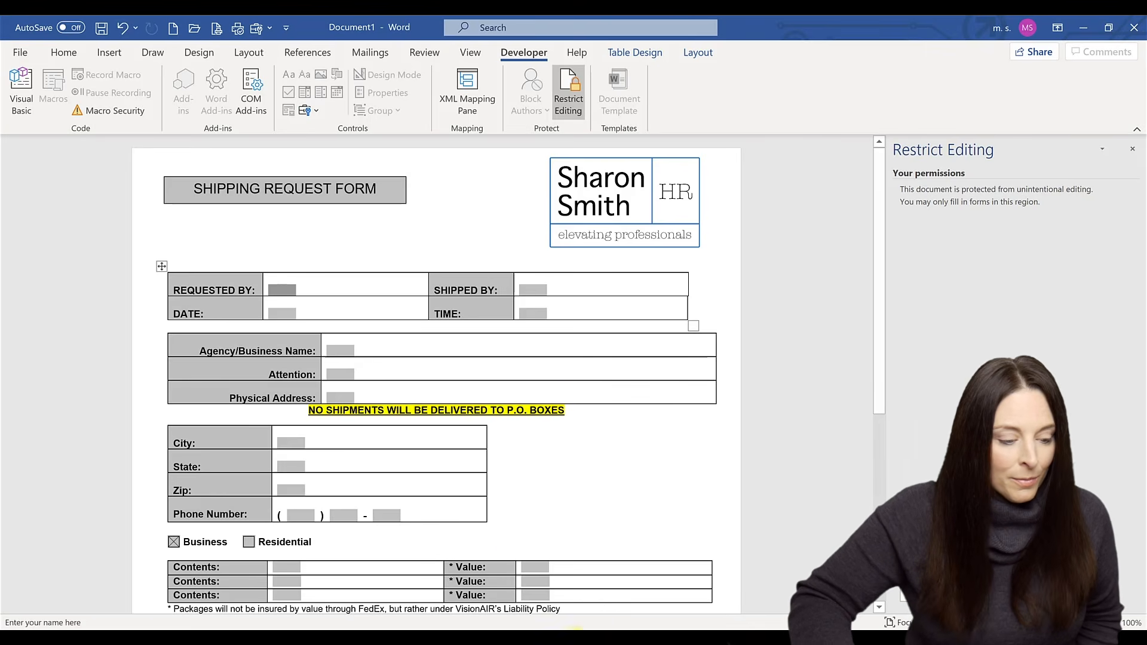
Switch to the Employment Status Change Form document and stop its editing protection.
mouse_move(559, 640)
left_click(521, 602)
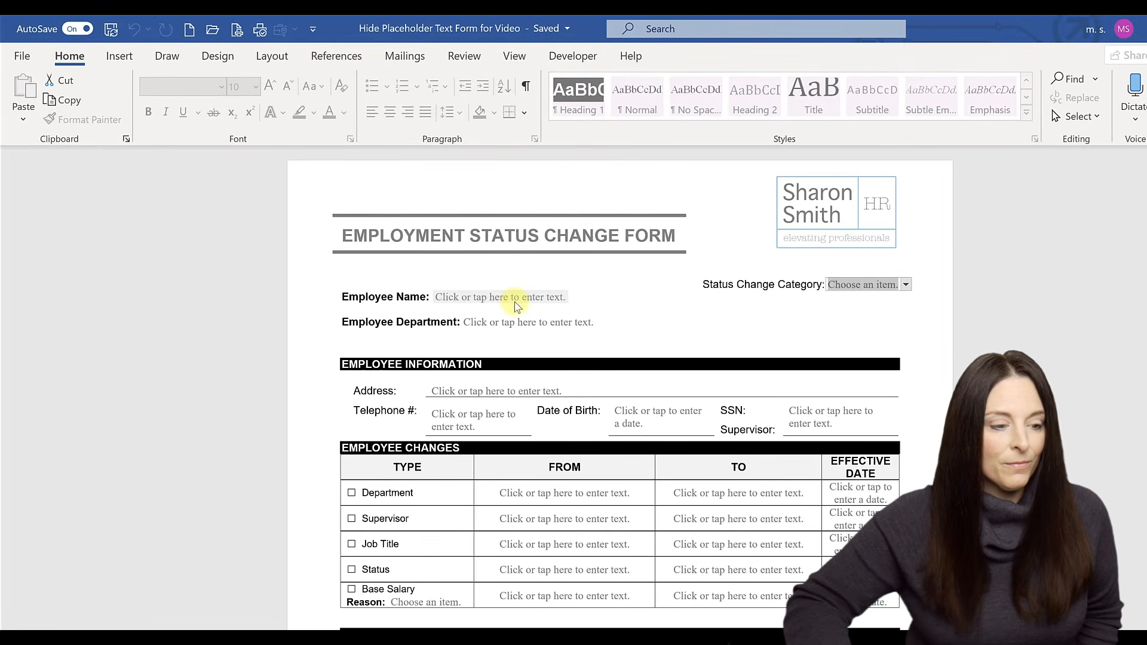
left_click(572, 60)
left_click(626, 116)
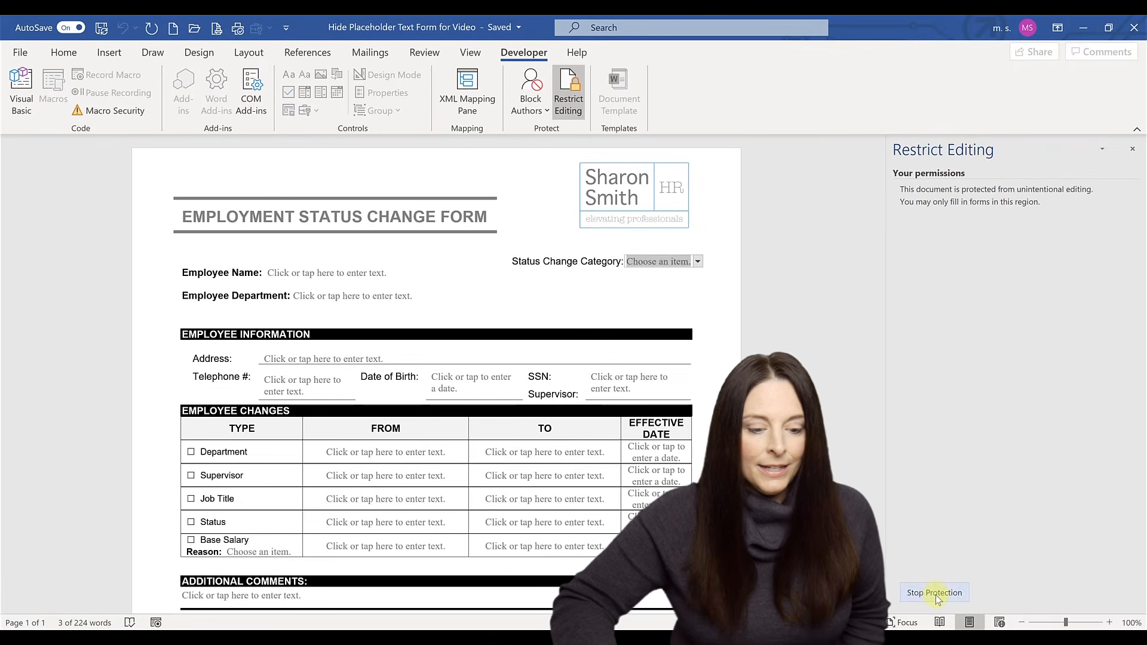
left_click(935, 593)
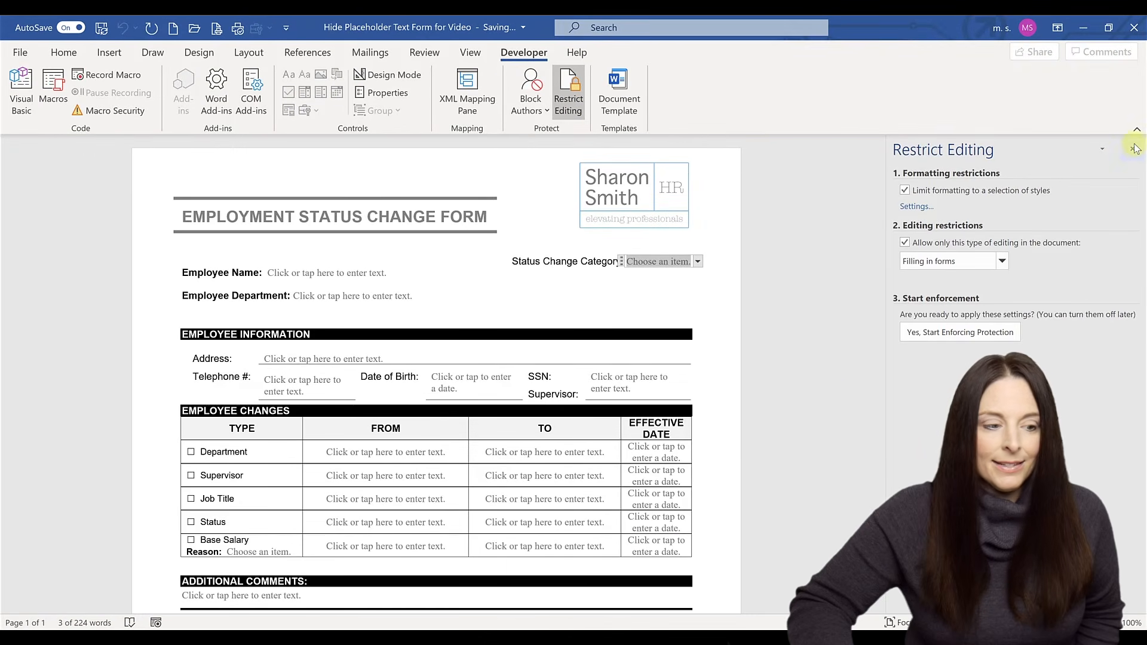
left_click(1133, 150)
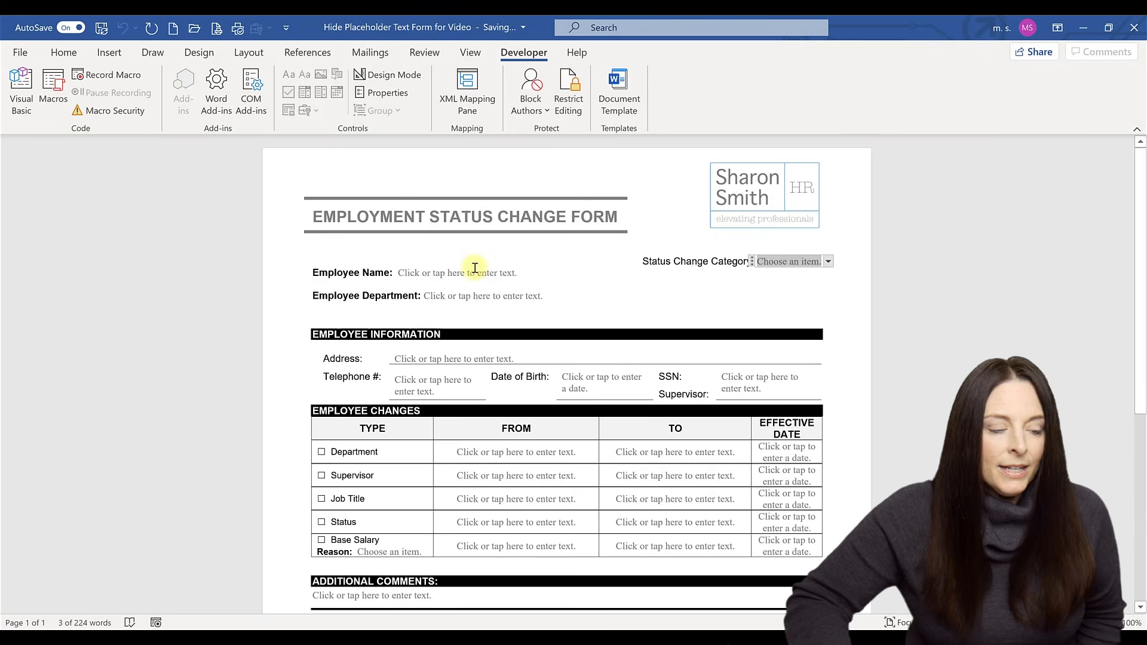
Turn on Design Mode and insert "enter Your Name Here" after the first letter of the Employee Name placeholder text.
left_click(446, 272)
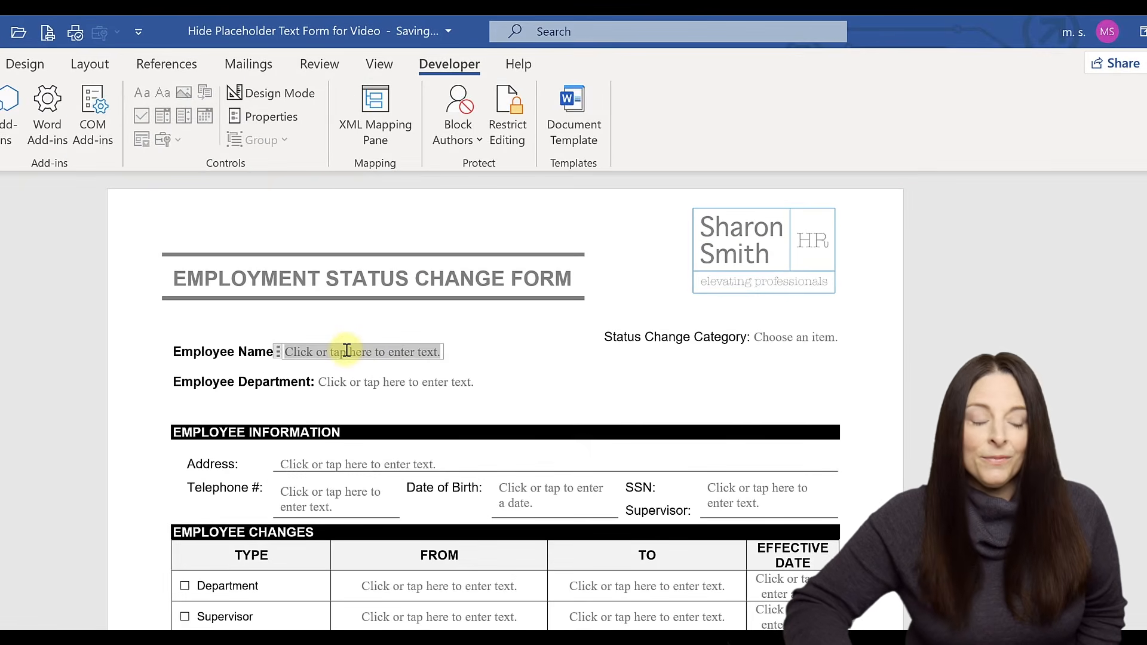
left_click(268, 93)
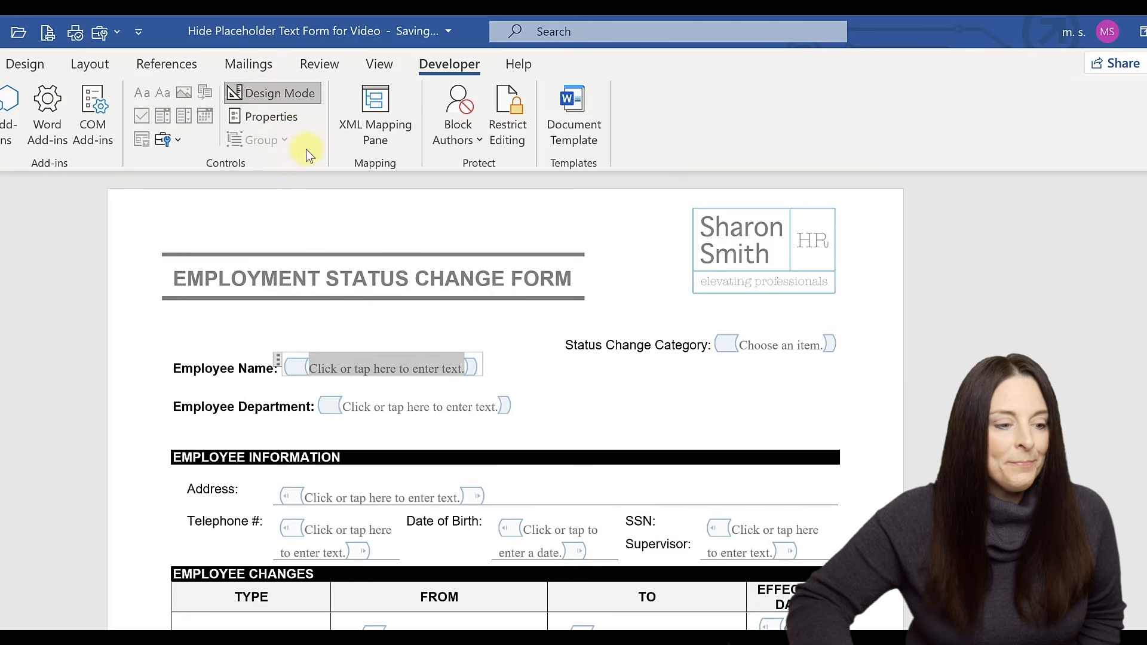
left_click(336, 368)
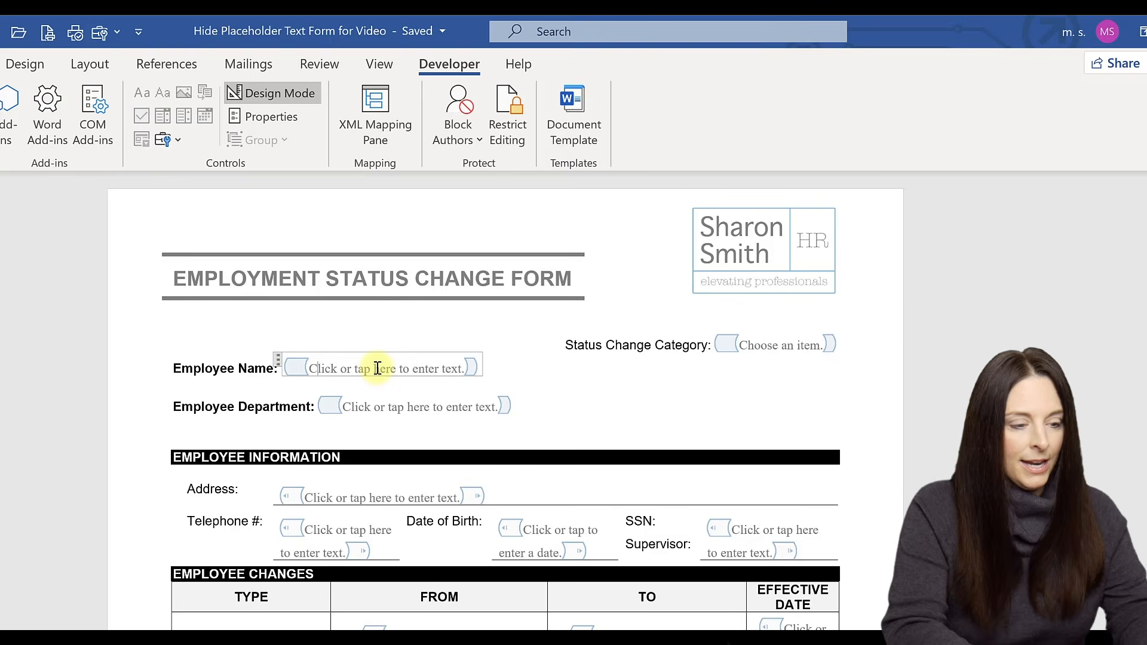
type("enter ")
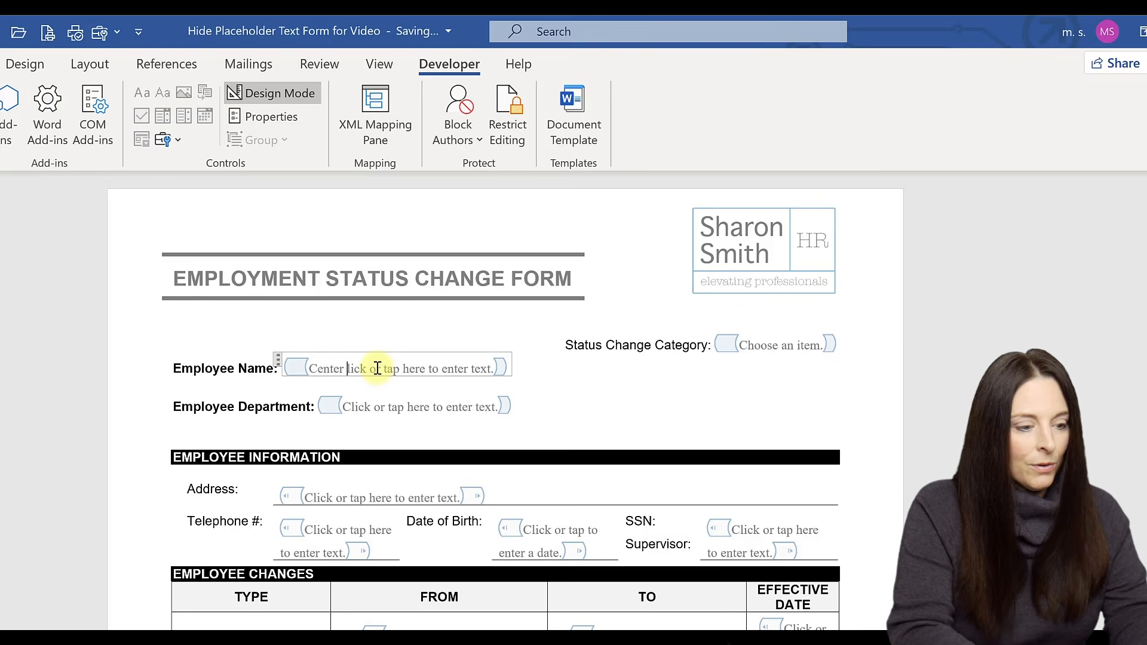
type("Your Name Here")
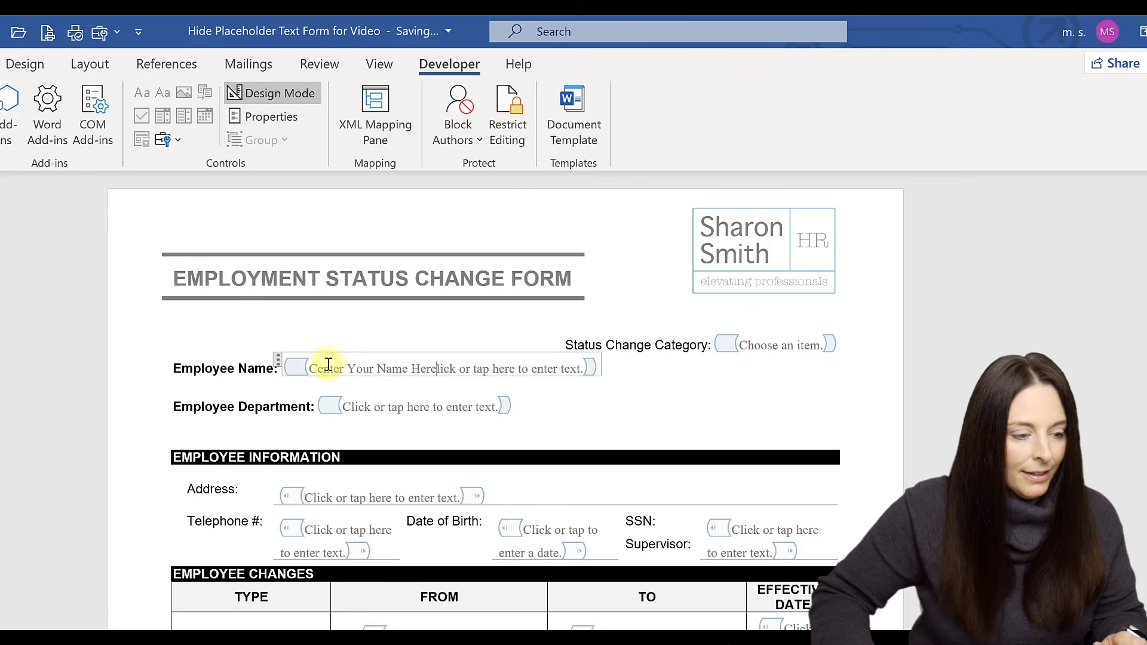
Correct the beginning of the Employee Name placeholder so its first word reads "Enter".
left_click(333, 372)
key("Left")
key("Left")
key("BackSpace")
key("BackSpace")
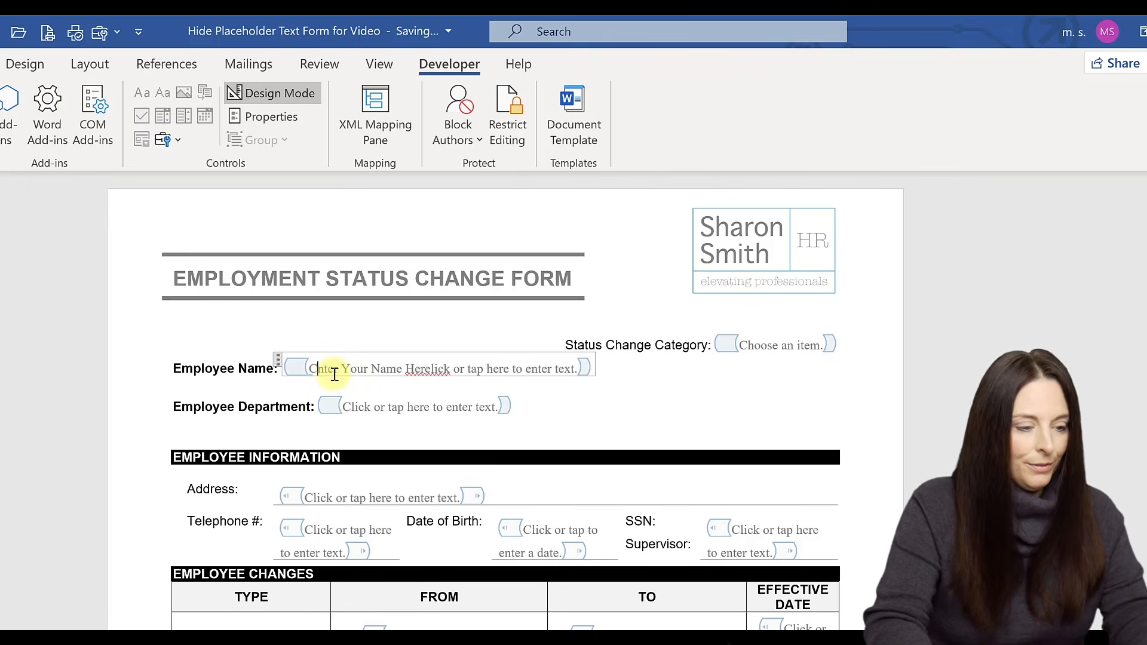
type("E")
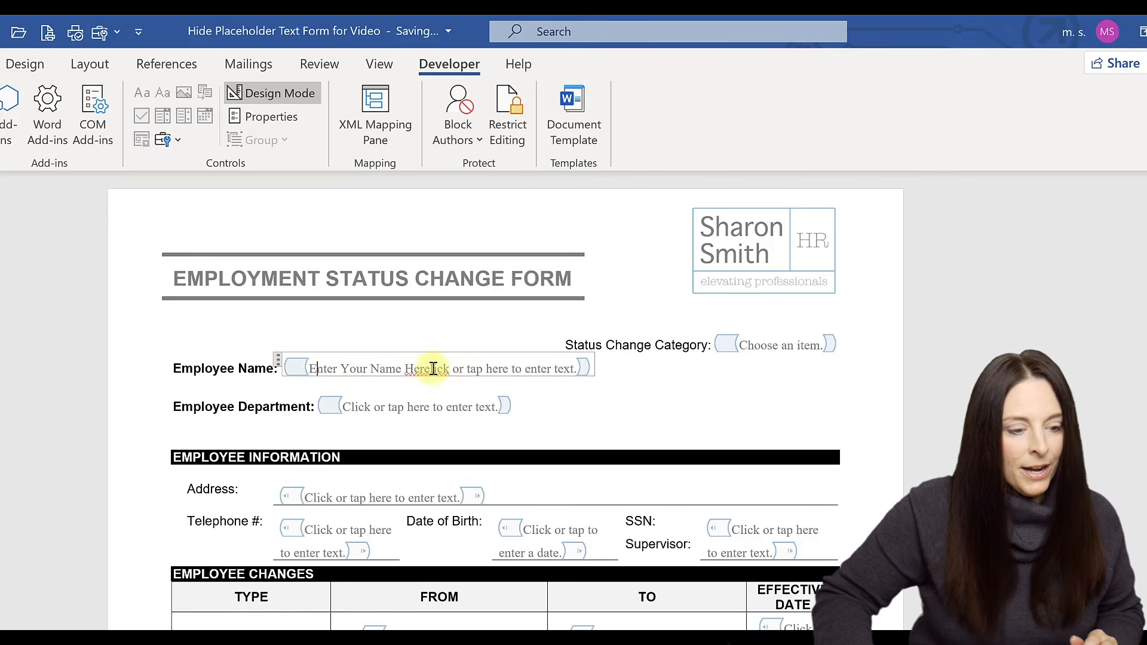
Trim the Employee Name placeholder to read "Enter Your Name Here." and turn off Design Mode.
left_click_drag(436, 375, 572, 368)
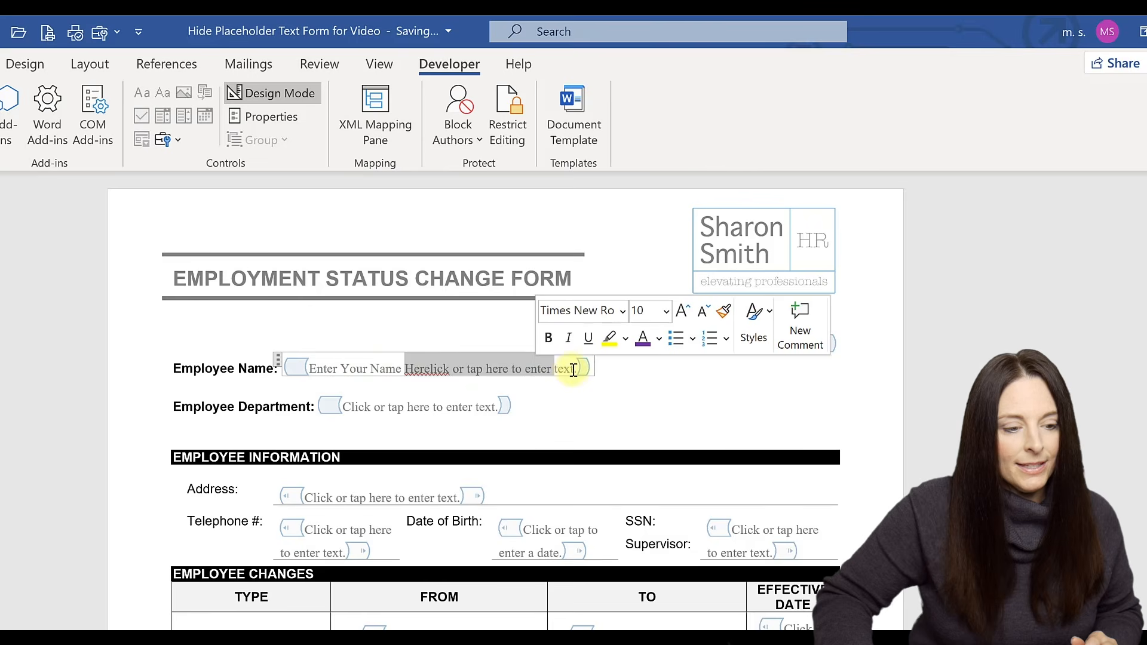
left_click(575, 371)
key("BackSpace")
key("BackSpace")
key("BackSpace")
key("BackSpace")
key("BackSpace")
key("BackSpace")
key("BackSpace")
key("BackSpace")
key("BackSpace")
key("BackSpace")
key("BackSpace")
key("BackSpace")
key("BackSpace")
key("BackSpace")
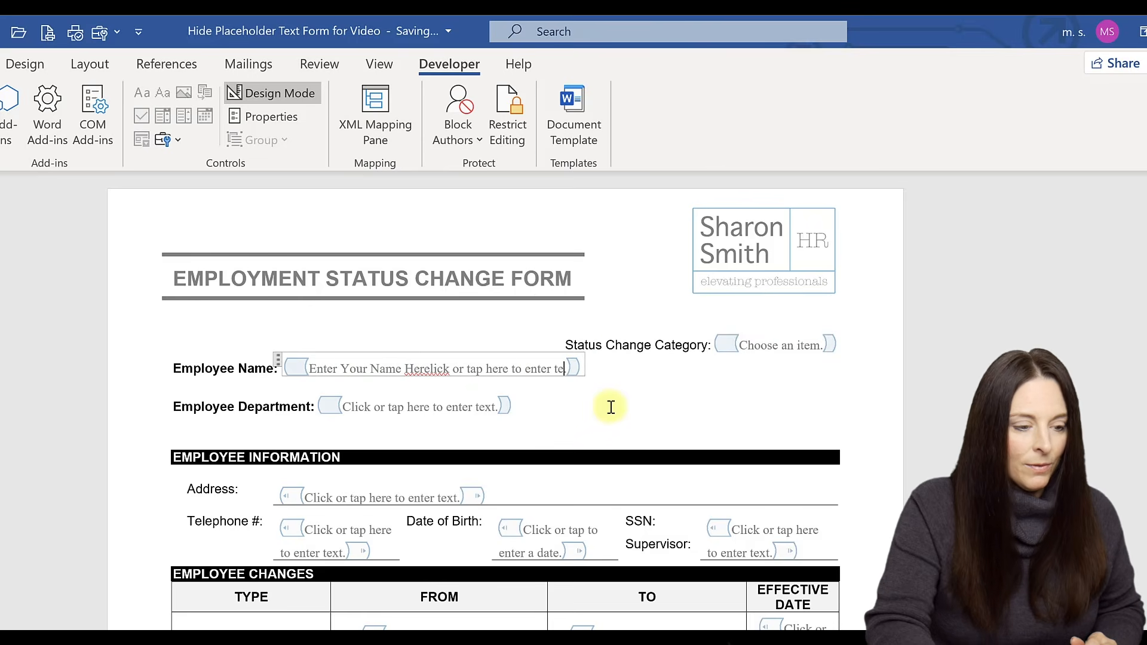
key("BackSpace")
key("BackSpace")
key("BackSpace")
key("BackSpace")
key("BackSpace")
key("BackSpace")
key("BackSpace")
key("BackSpace")
key("BackSpace")
key("BackSpace")
key("BackSpace")
key("BackSpace")
key("BackSpace")
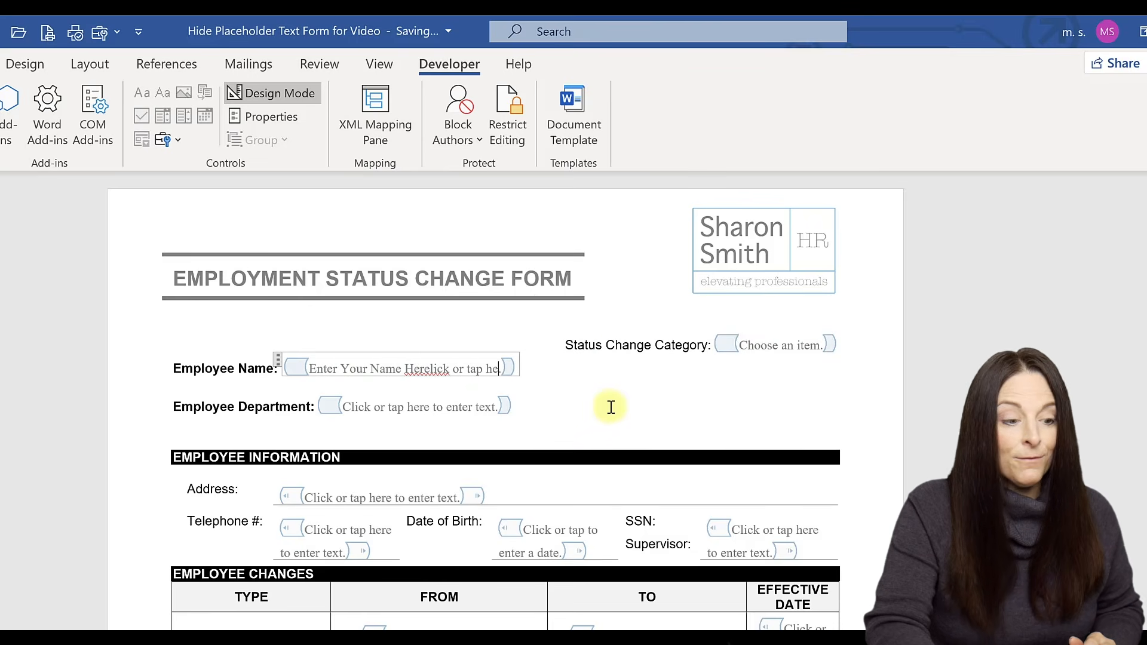
key("BackSpace")
key("BackSpace")
key("BackSpace")
key("BackSpace")
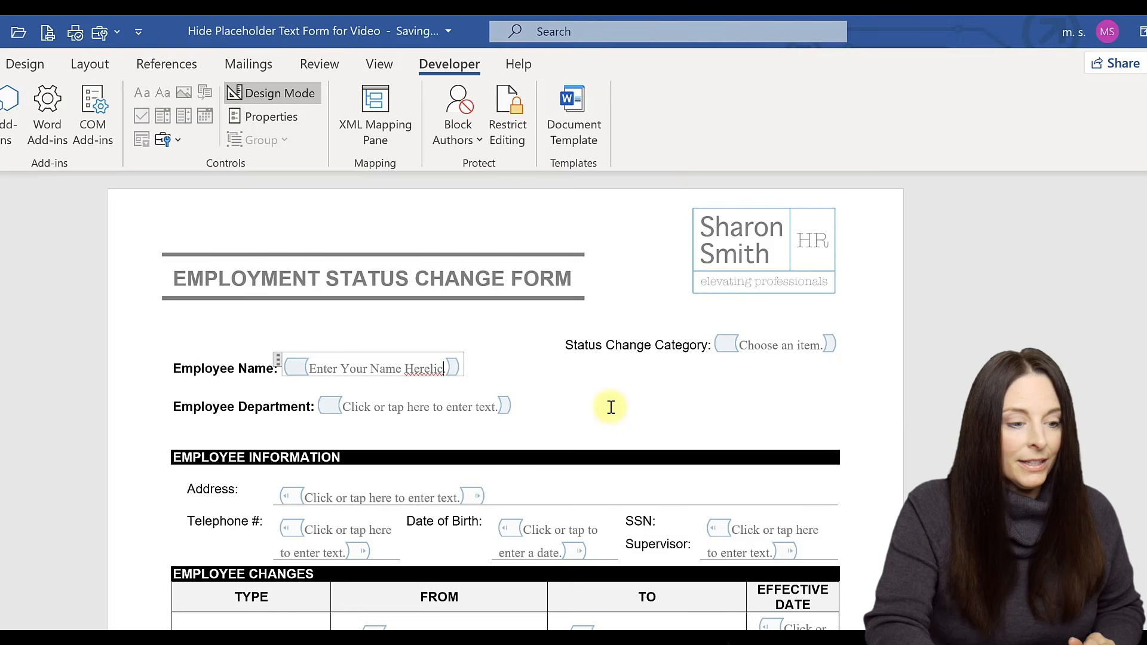
type(".")
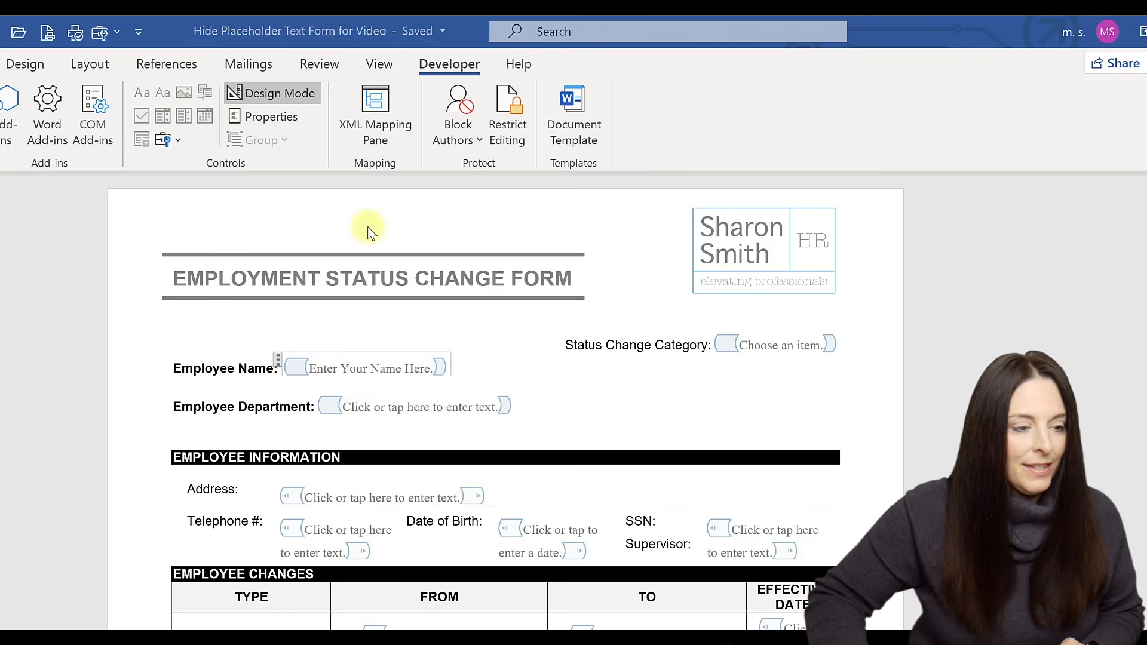
left_click(278, 89)
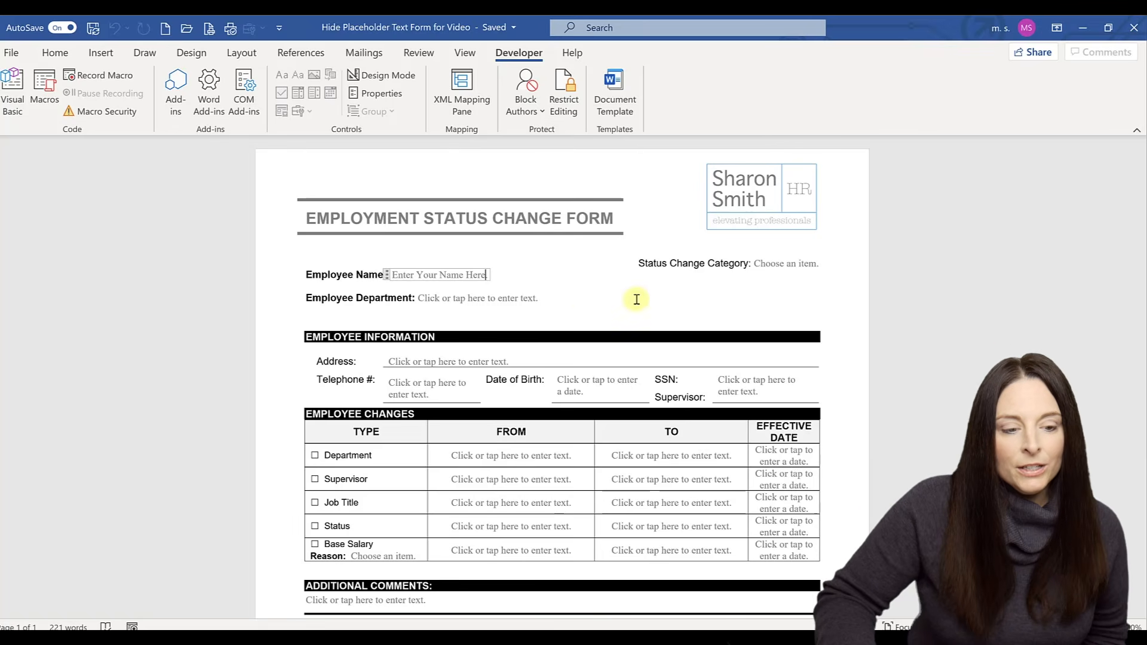
Start an AutoTextList field to replace the word "Category" in the Status Change Category label, showing its field codes.
left_click(725, 265)
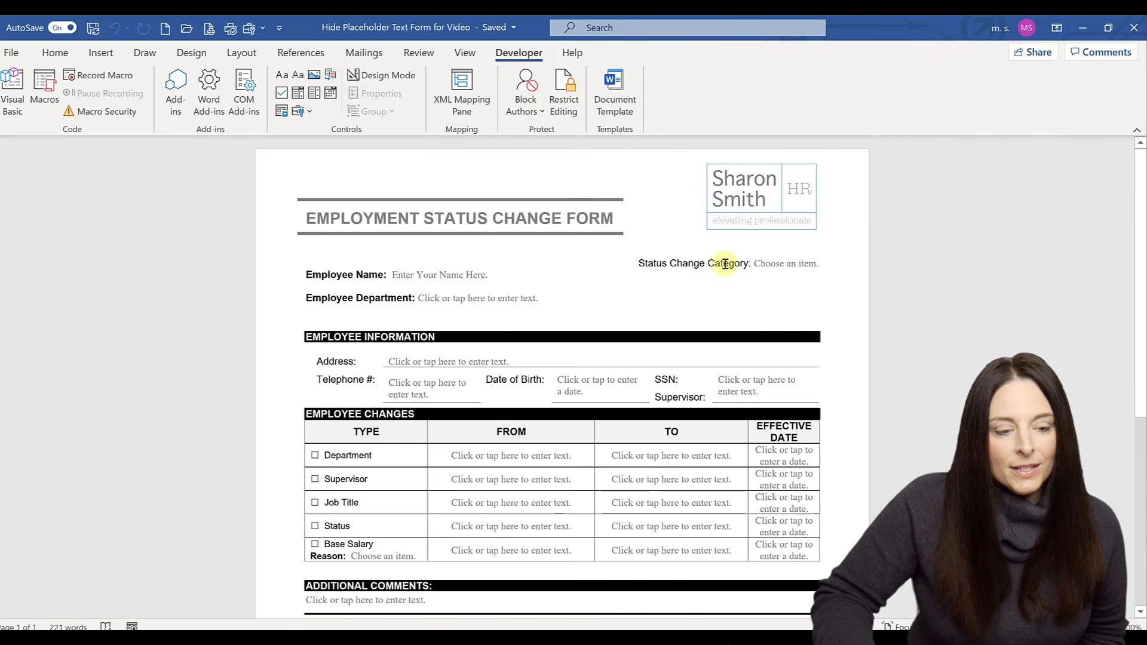
double_click(725, 265)
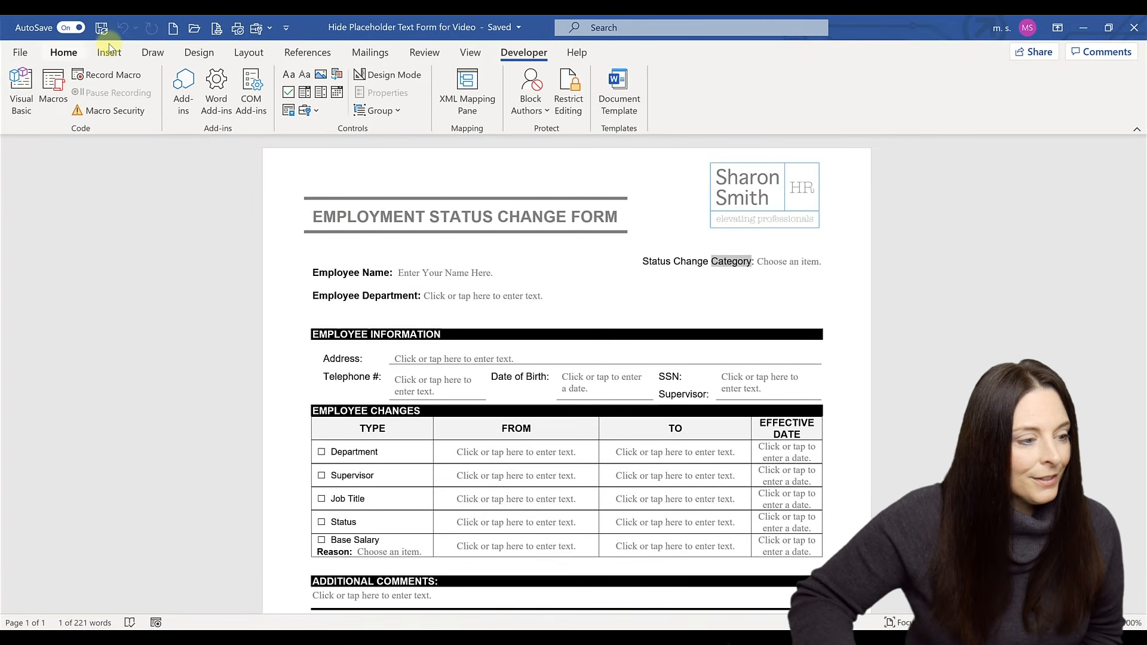
left_click(110, 51)
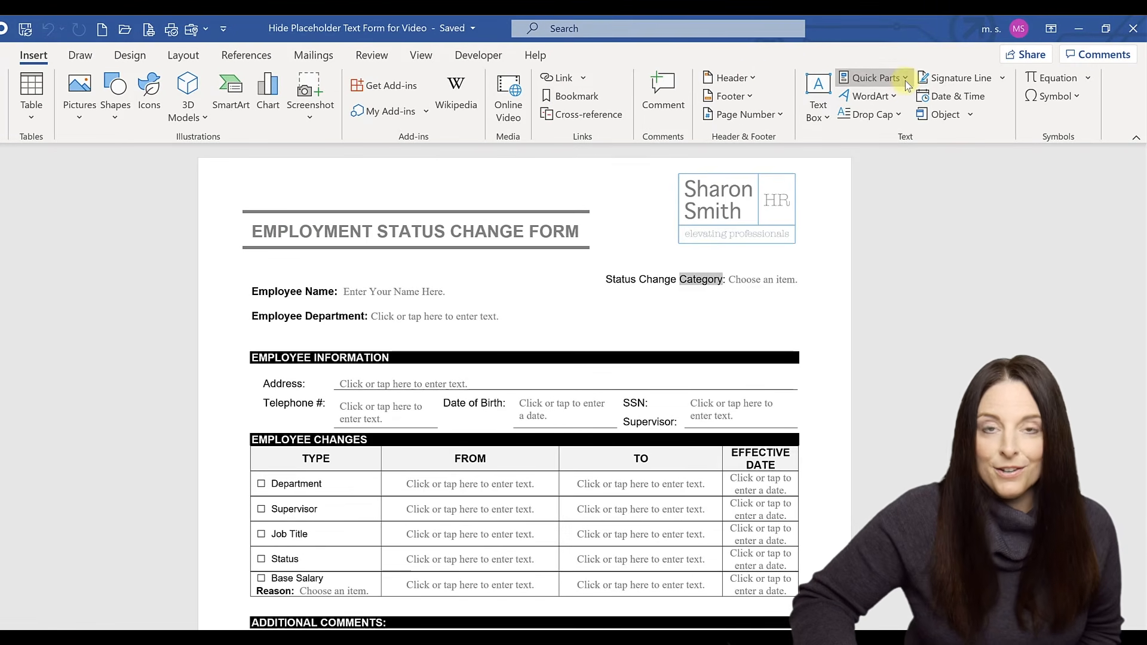
left_click(906, 78)
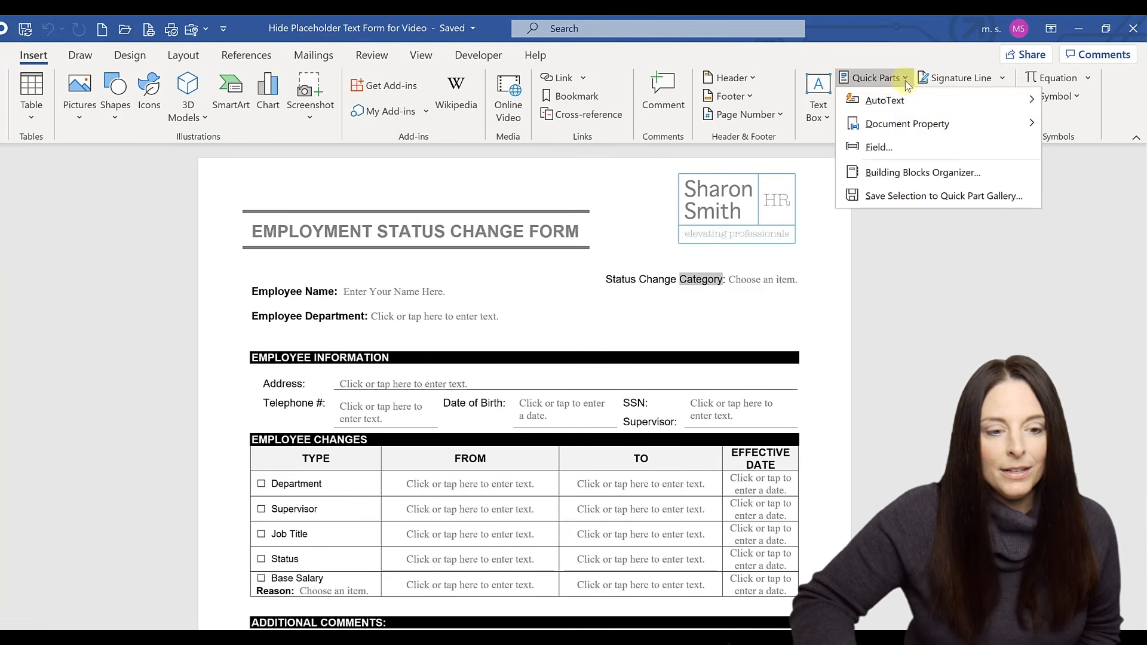
left_click(906, 147)
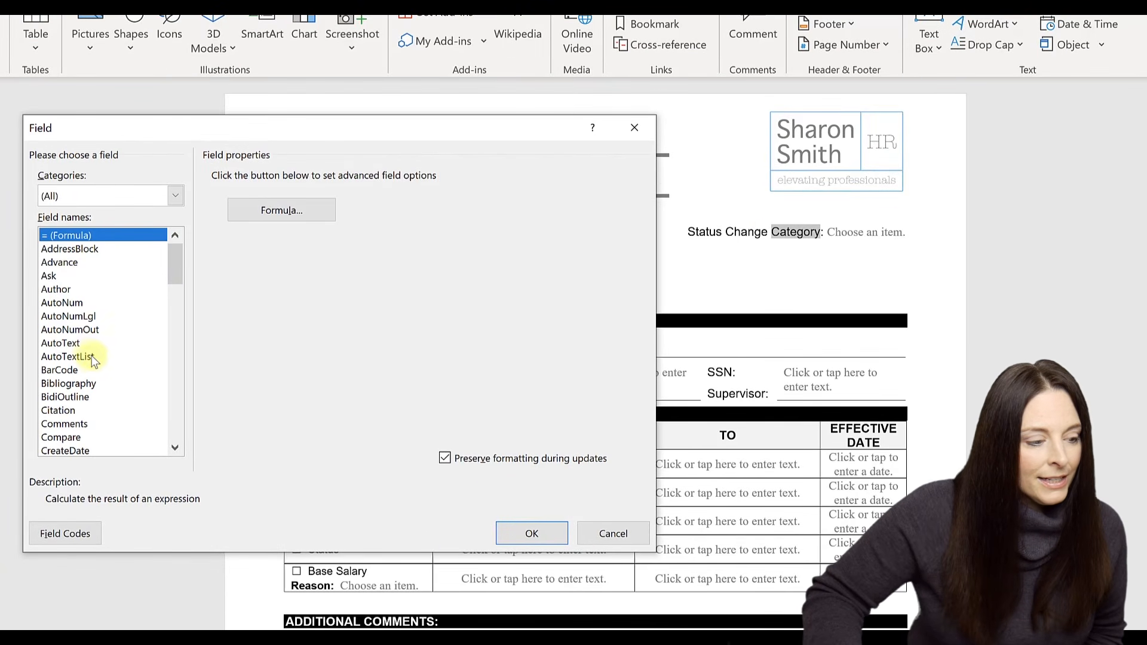
left_click(101, 359)
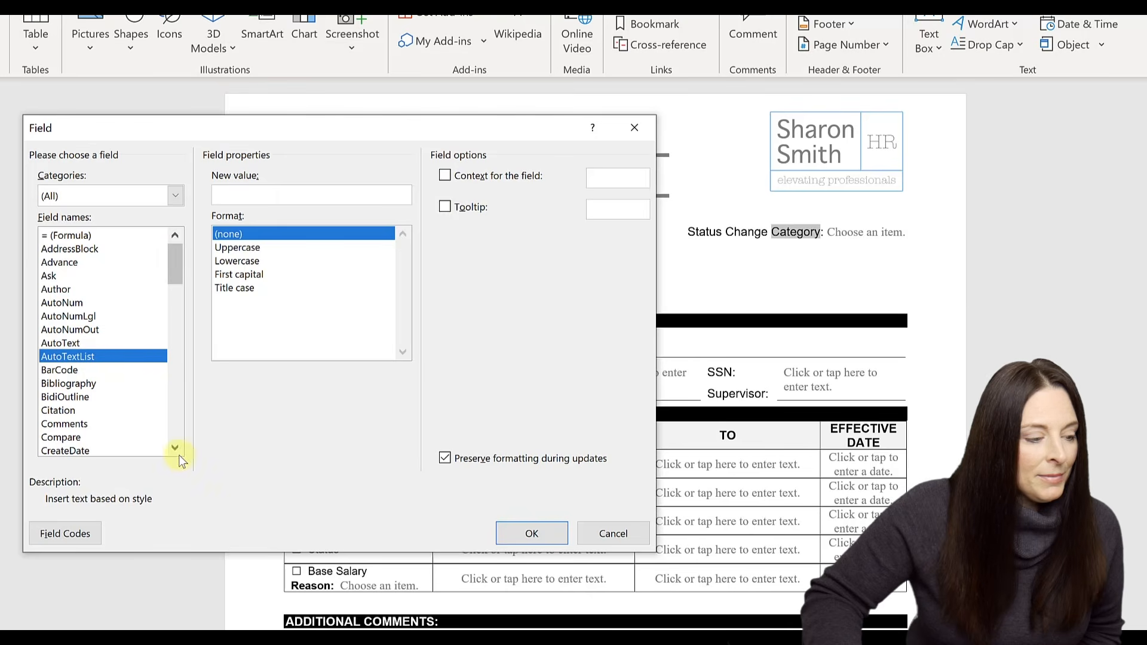
left_click(63, 536)
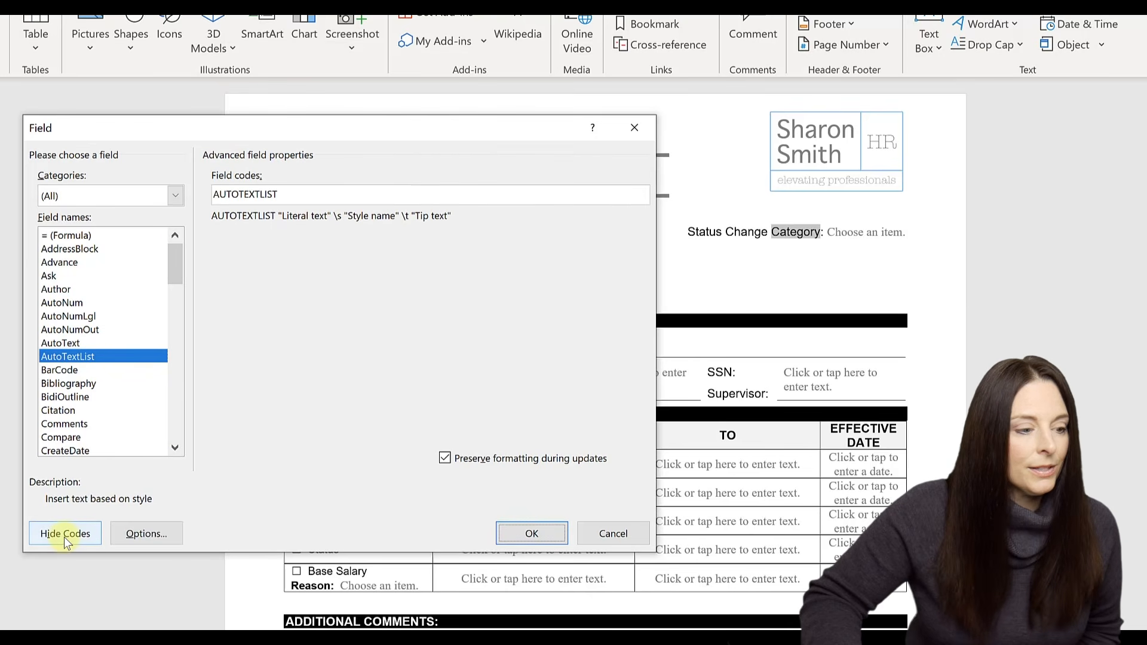
Add "Category" as the literal text in the AUTOTEXTLIST field code.
left_click(293, 192)
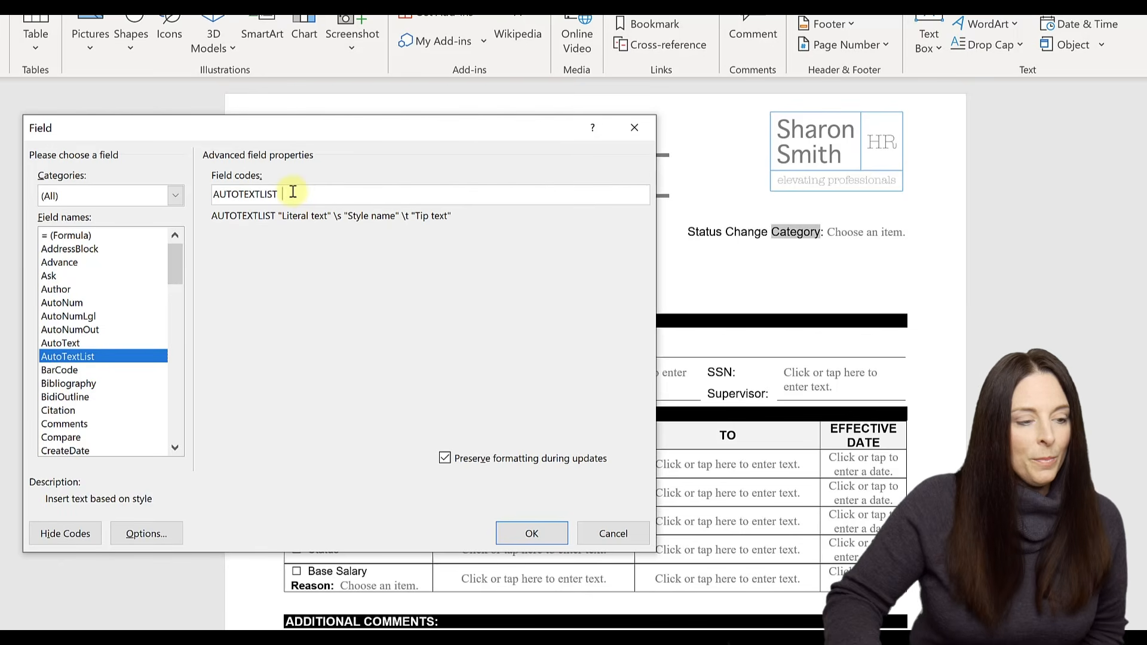
left_click_drag(304, 132, 438, 124)
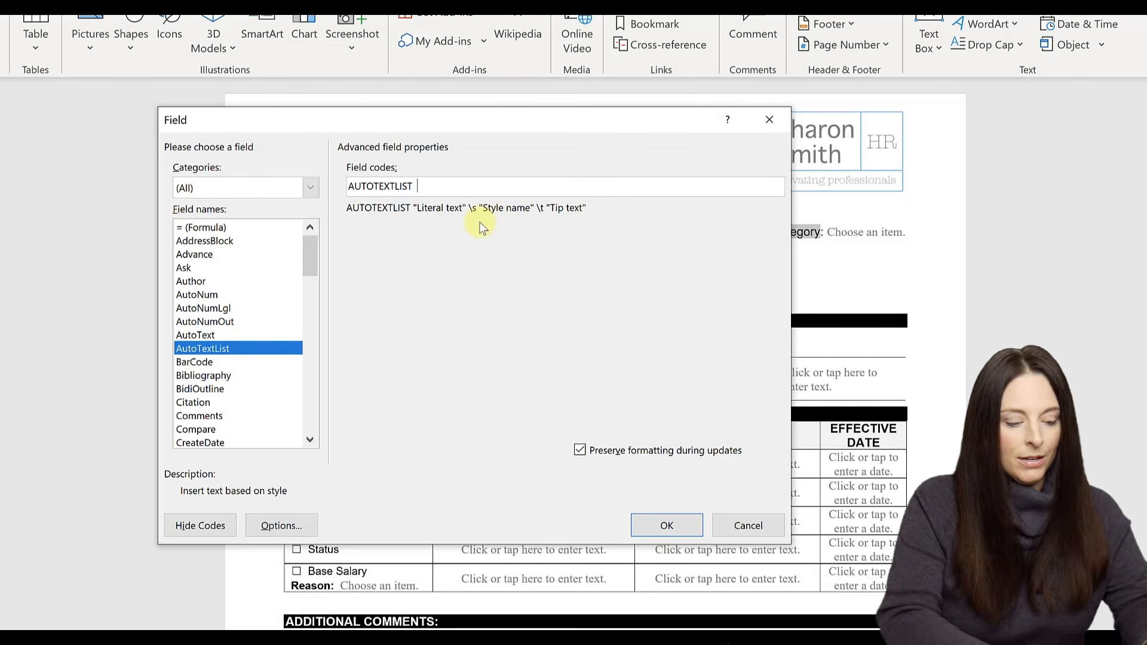
type("\"")
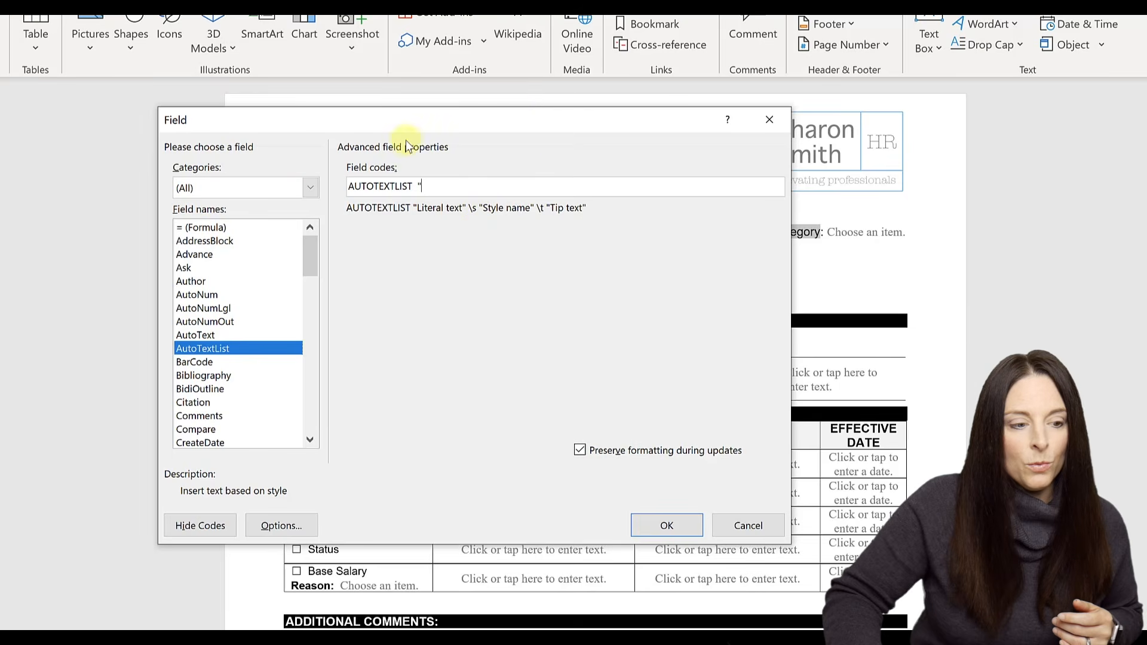
left_click_drag(527, 124, 475, 126)
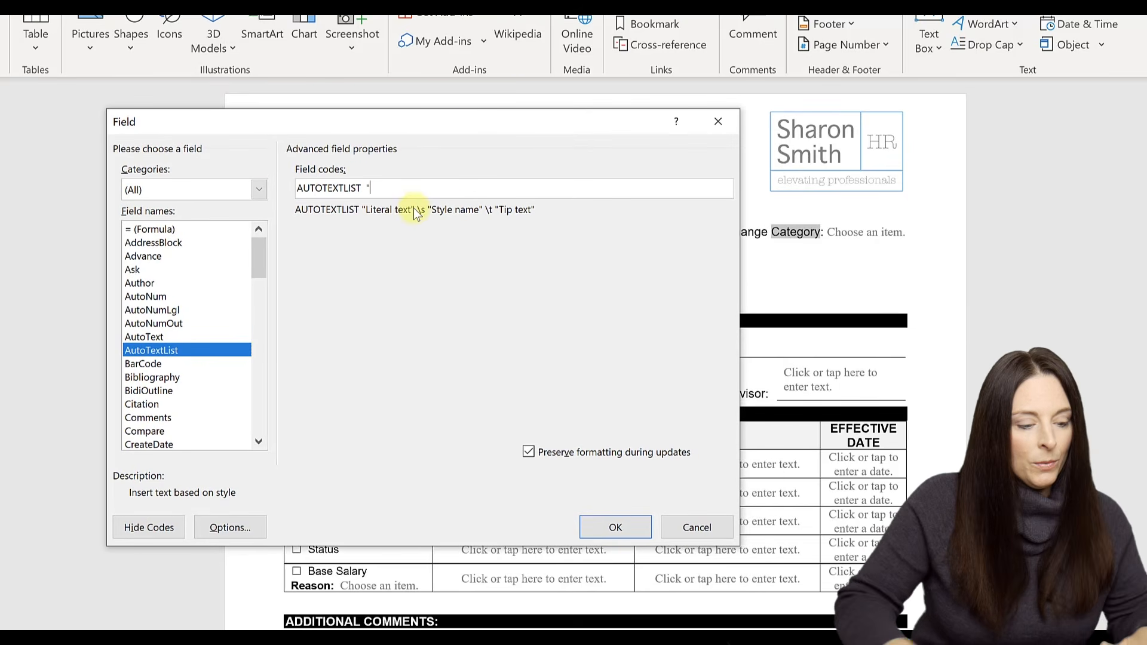
type("C")
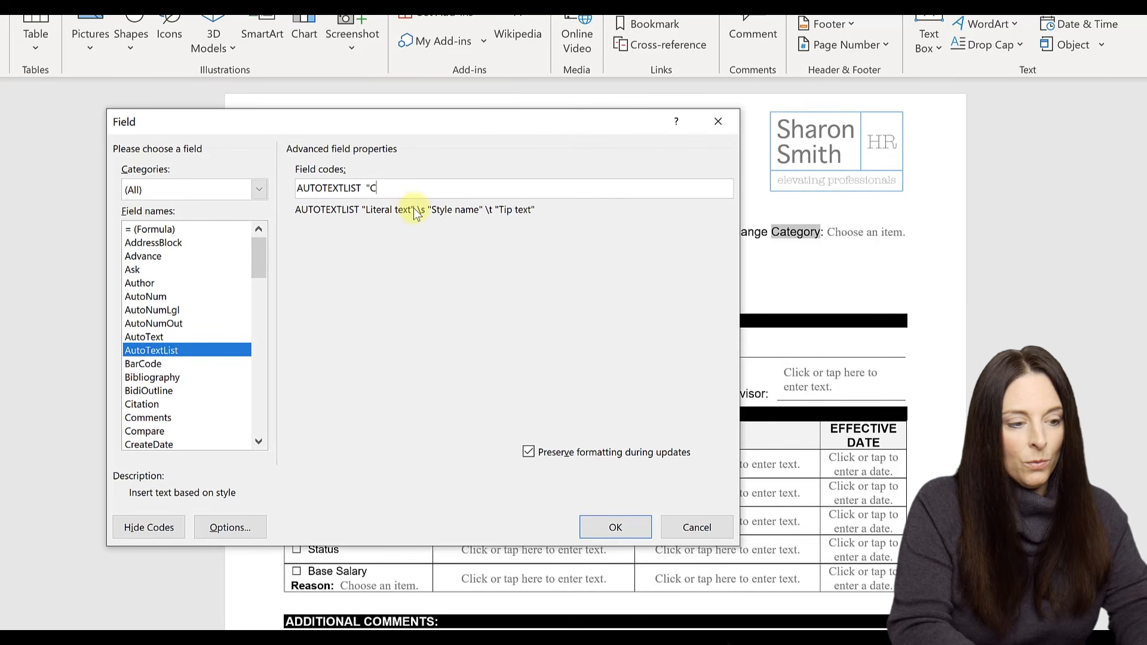
type("ategory\"")
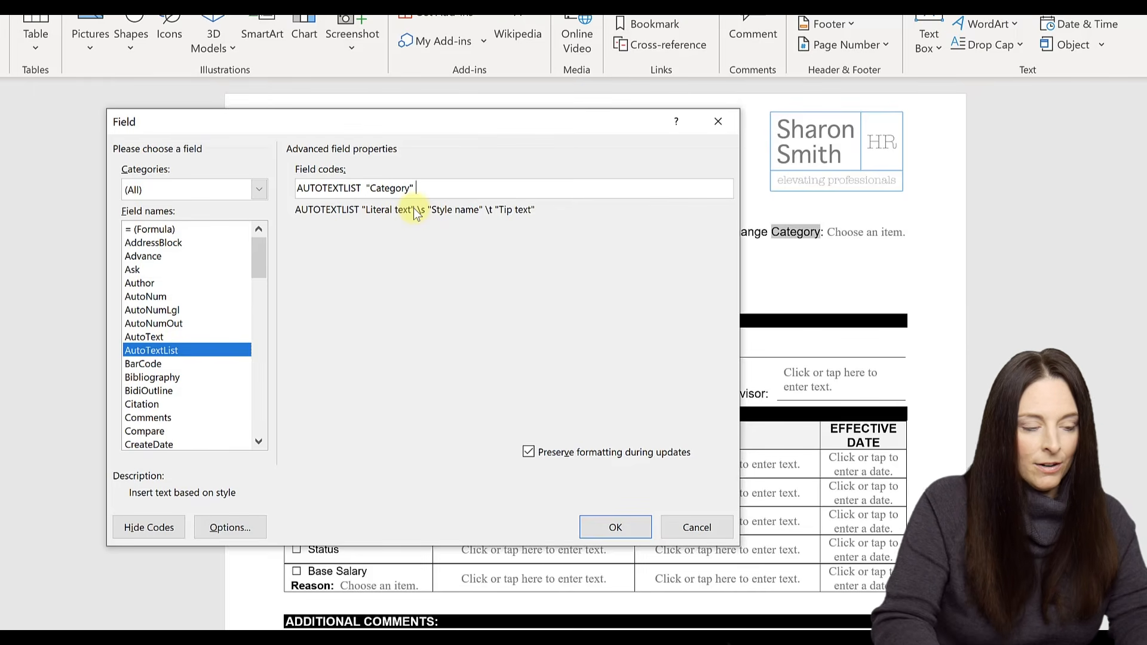
Append the style switch \s "NoStyle" to the AUTOTEXTLIST field code.
type(" \\s ")
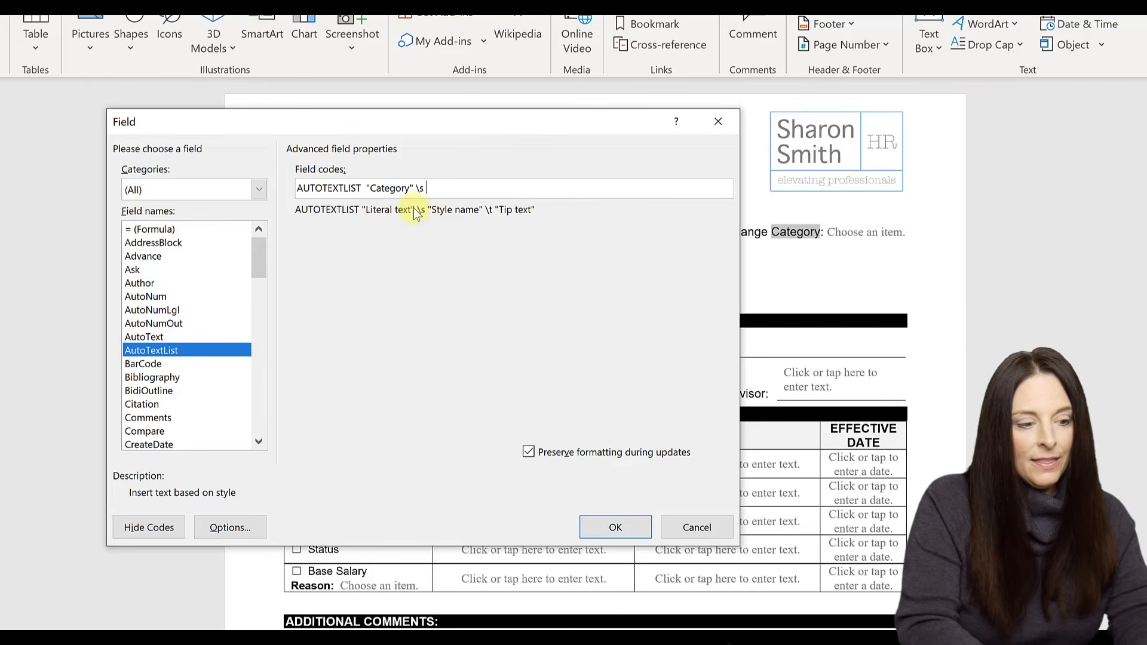
type("\"")
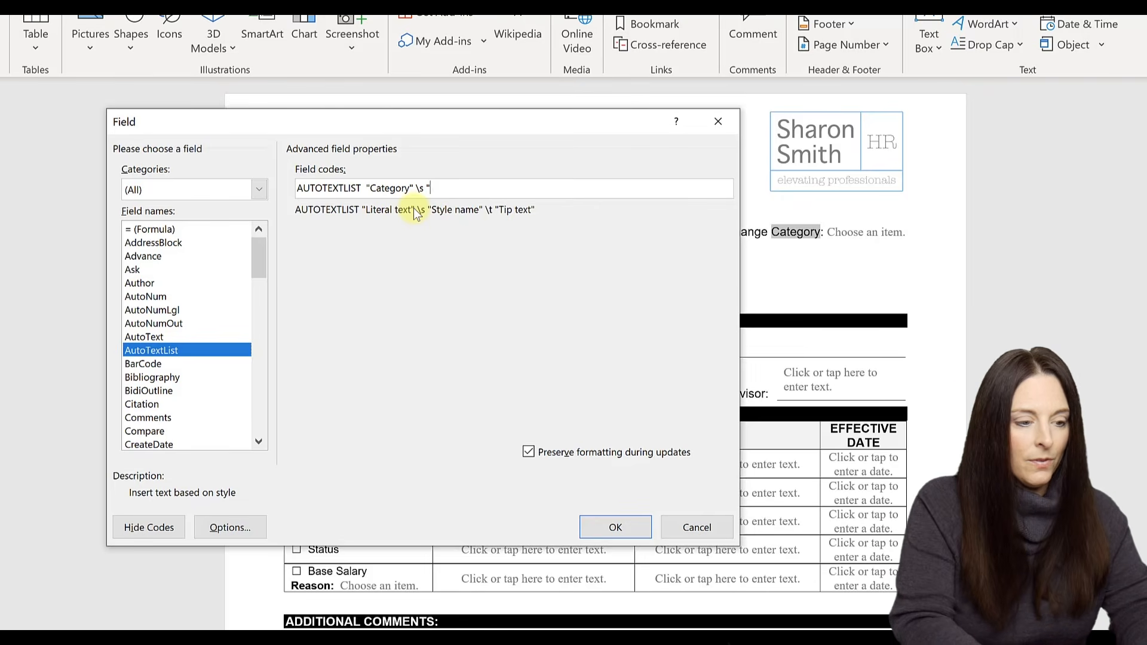
type("No")
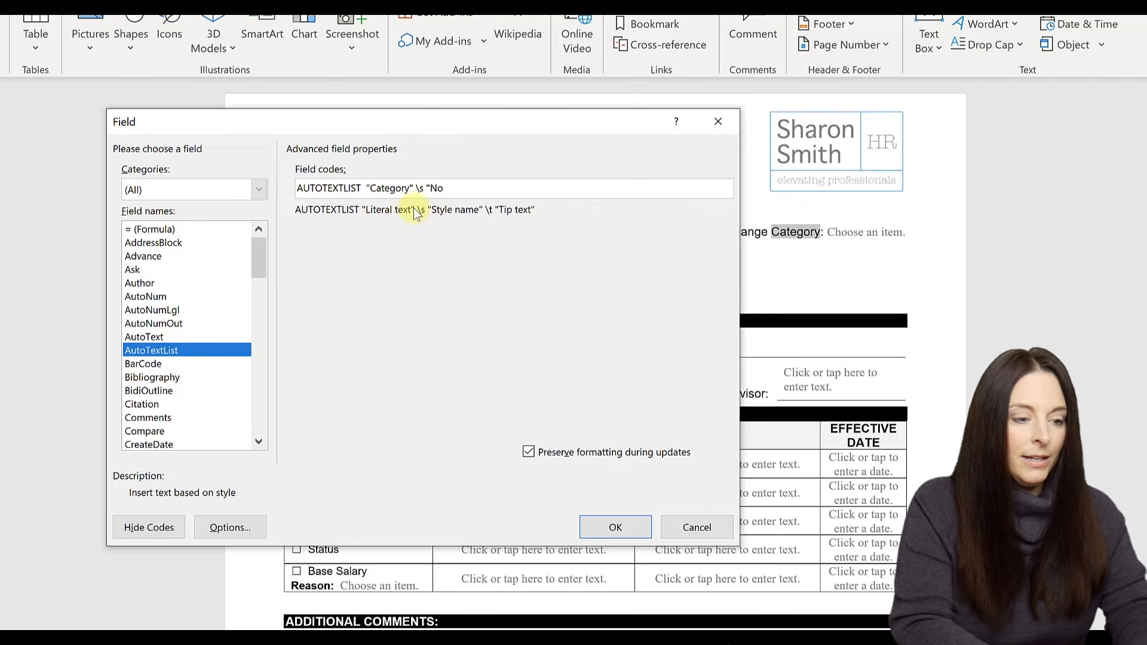
type("Sty")
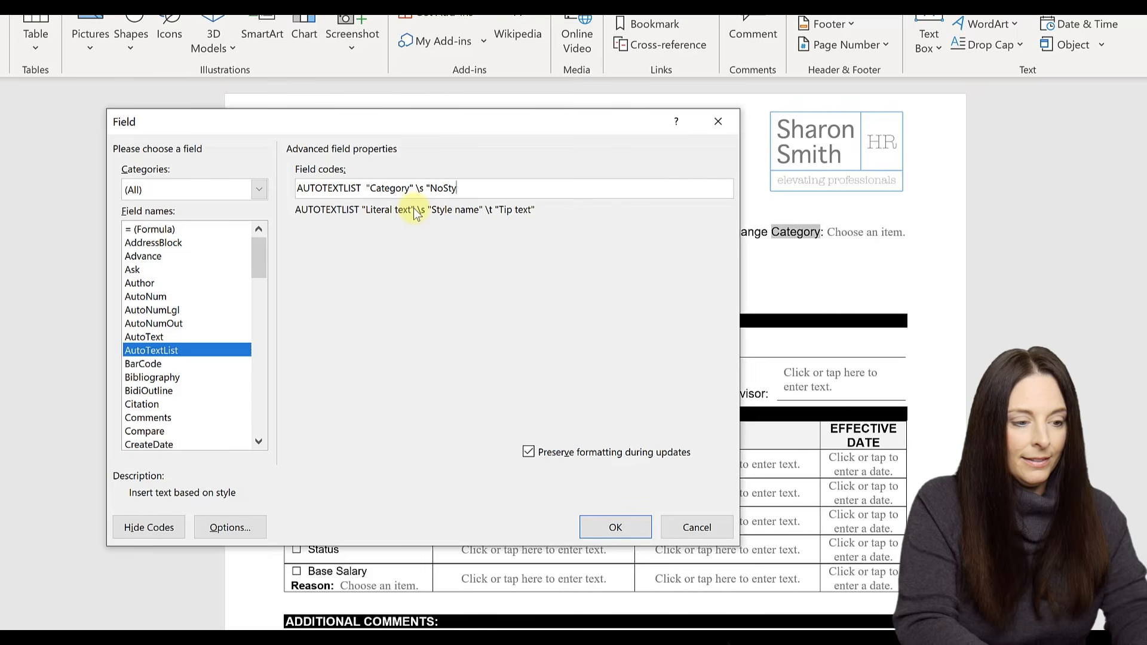
type("le\"")
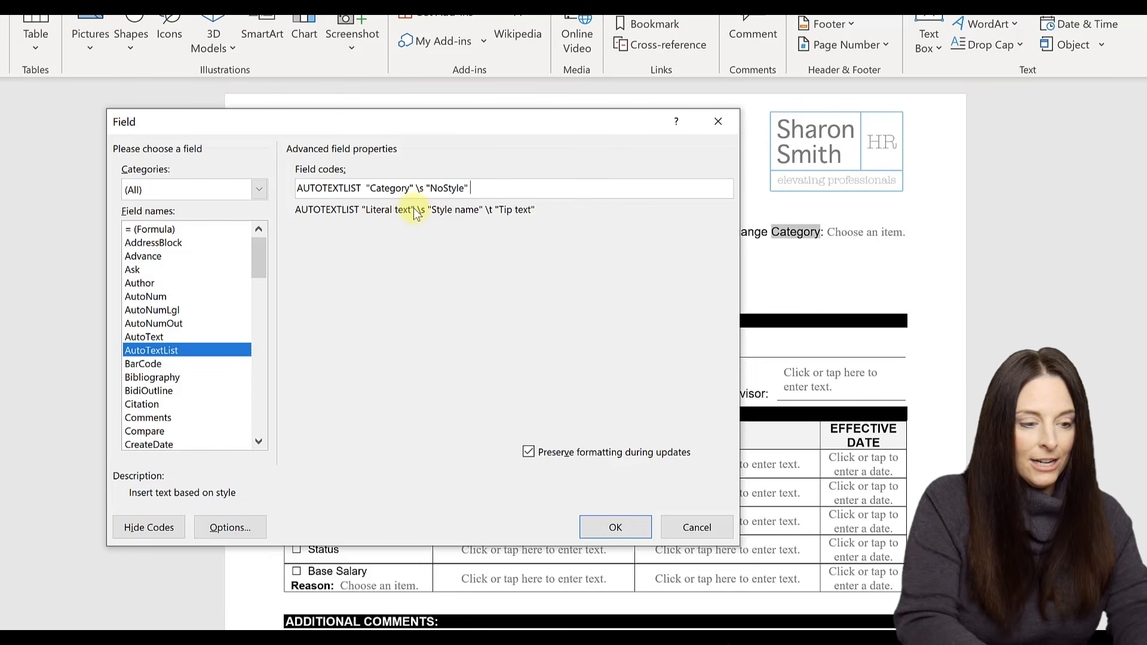
Append the tip switch \t "Enter the Category Here" to the field code and insert the field.
type(" \\t")
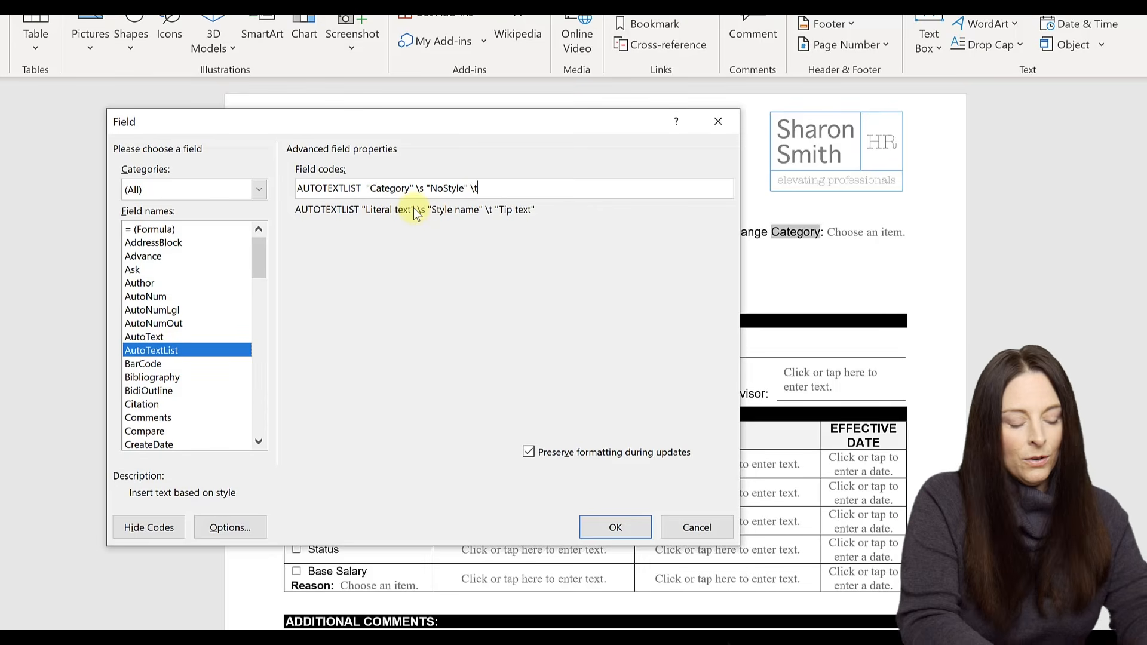
type(" \"")
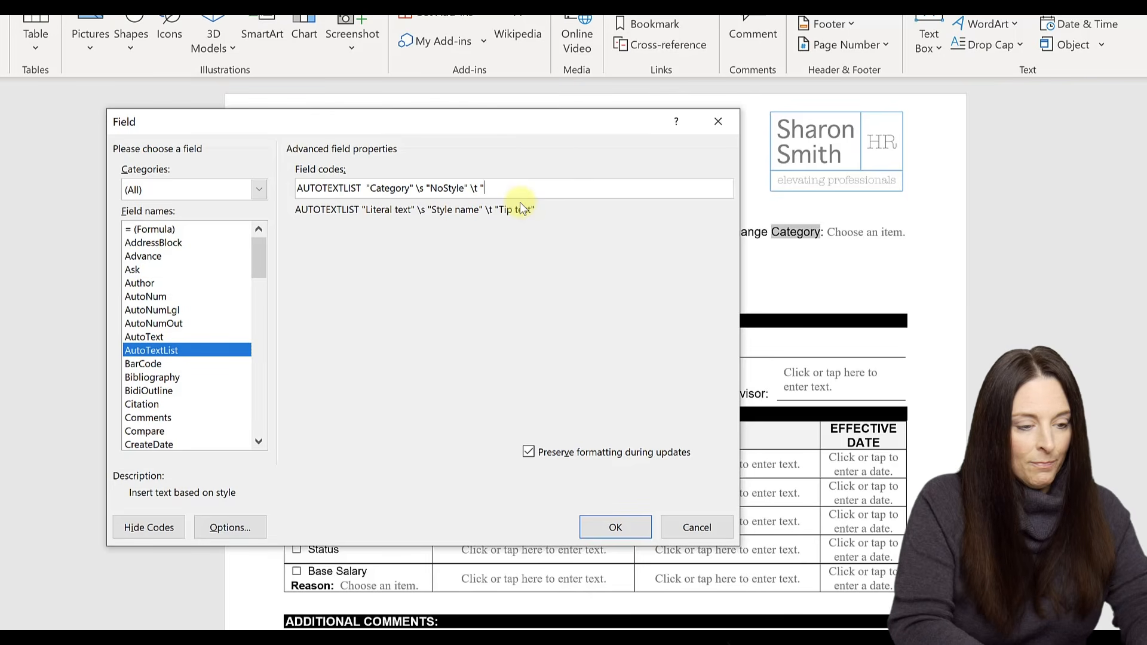
type("Enter ")
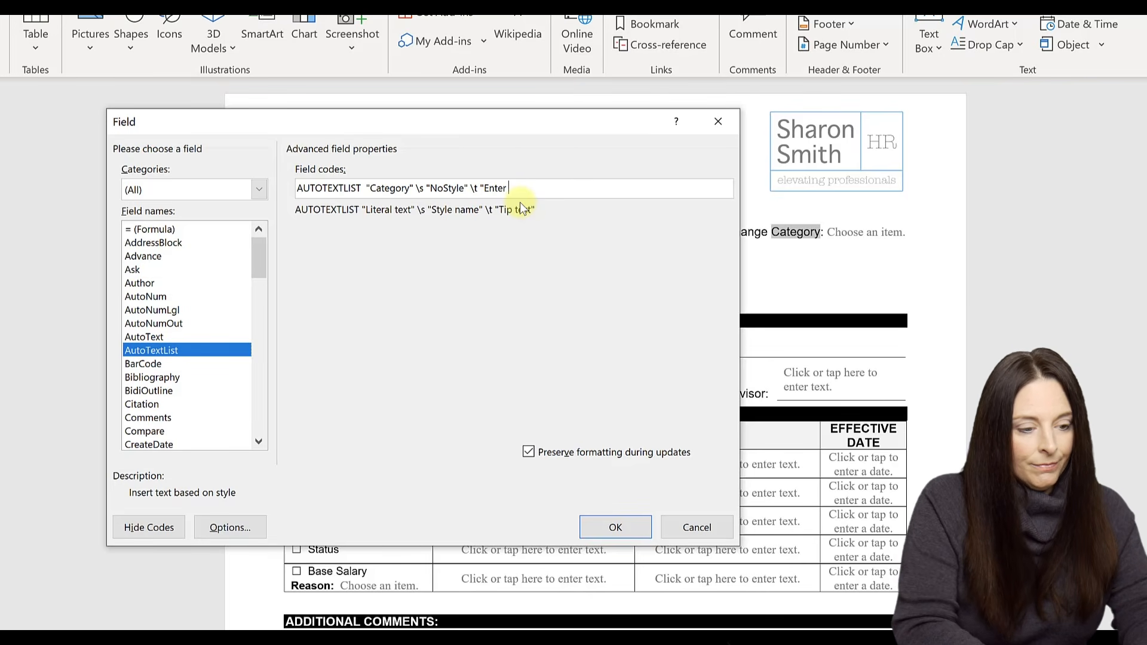
type("the Ca")
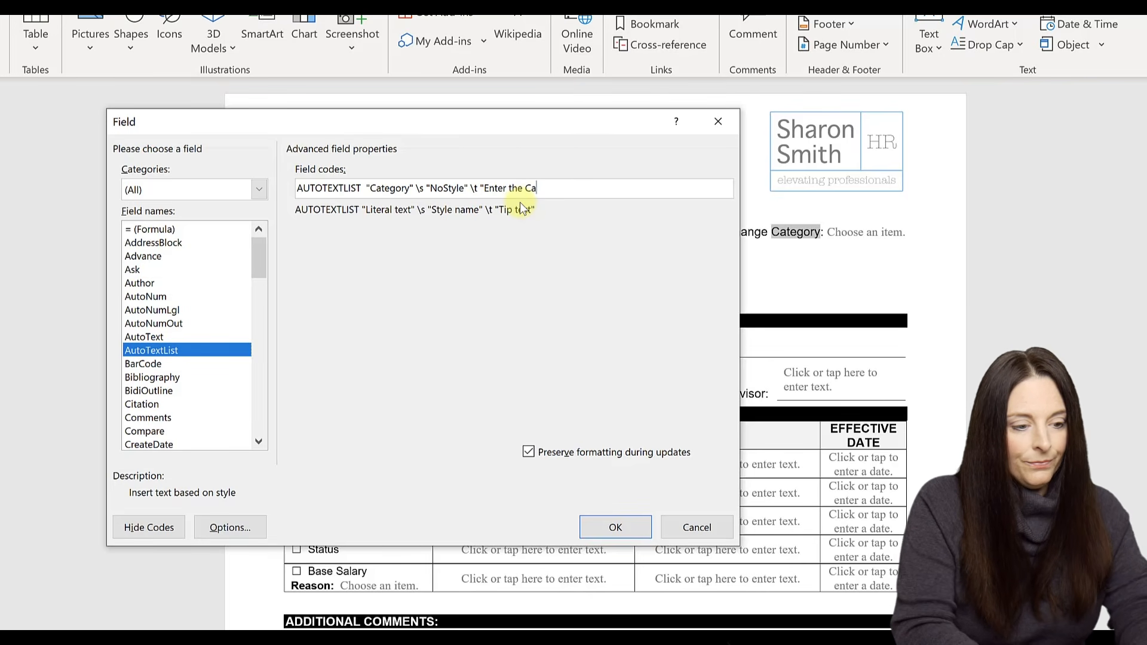
type("tegory Here\"")
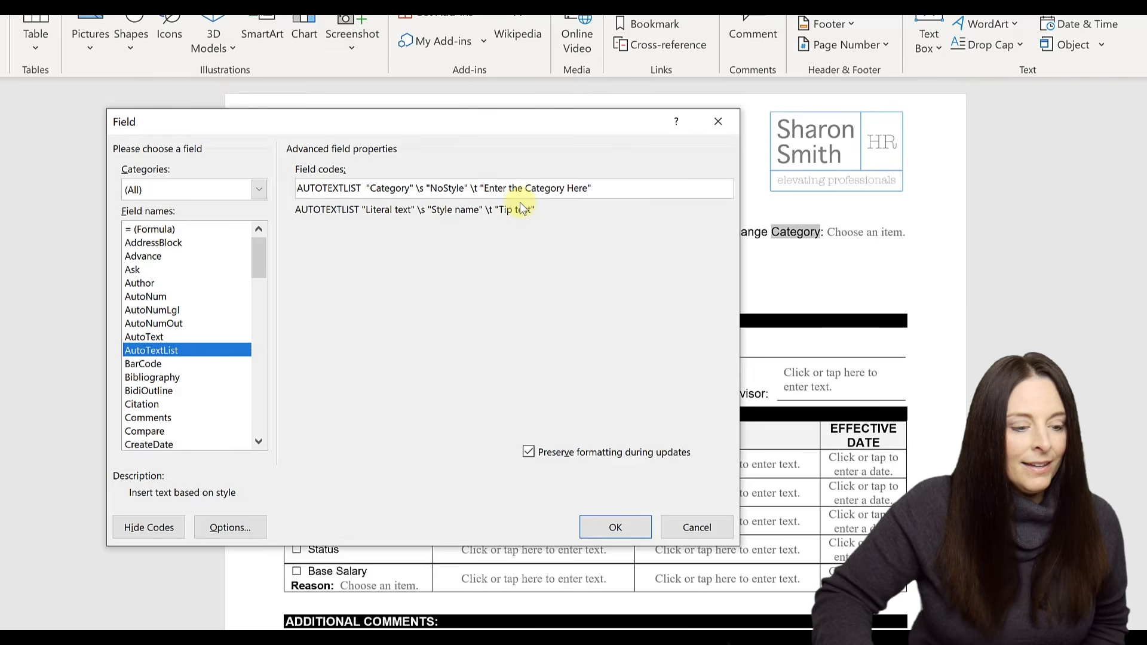
left_click(617, 527)
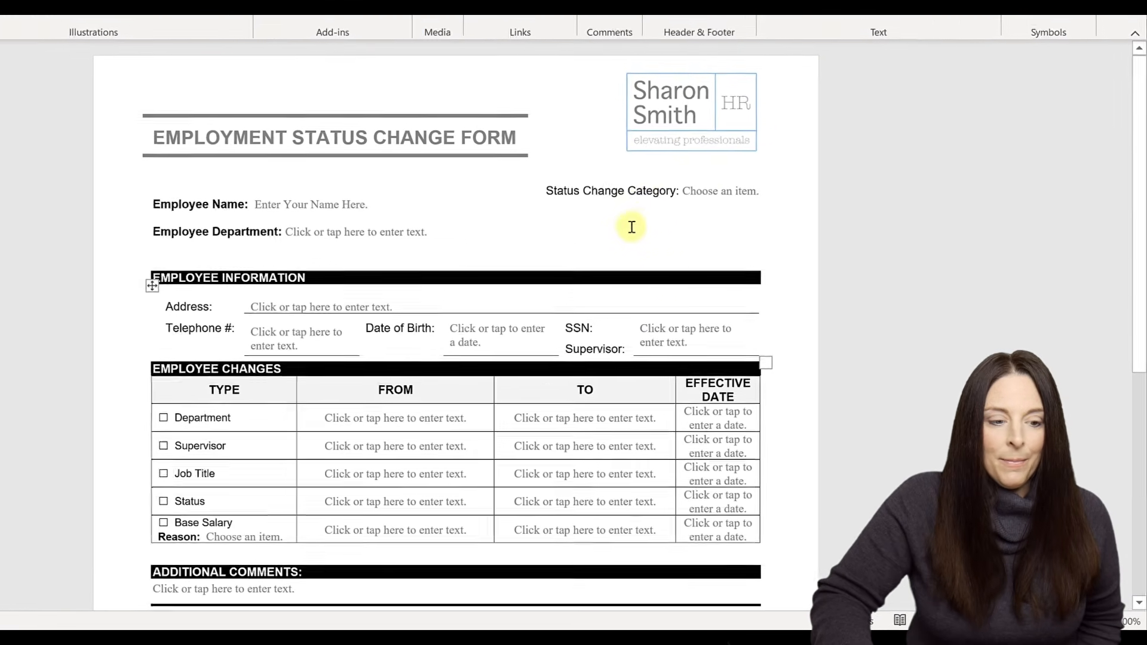
Highlight the word "Category" in the Status Change Category label in yellow.
mouse_move(648, 190)
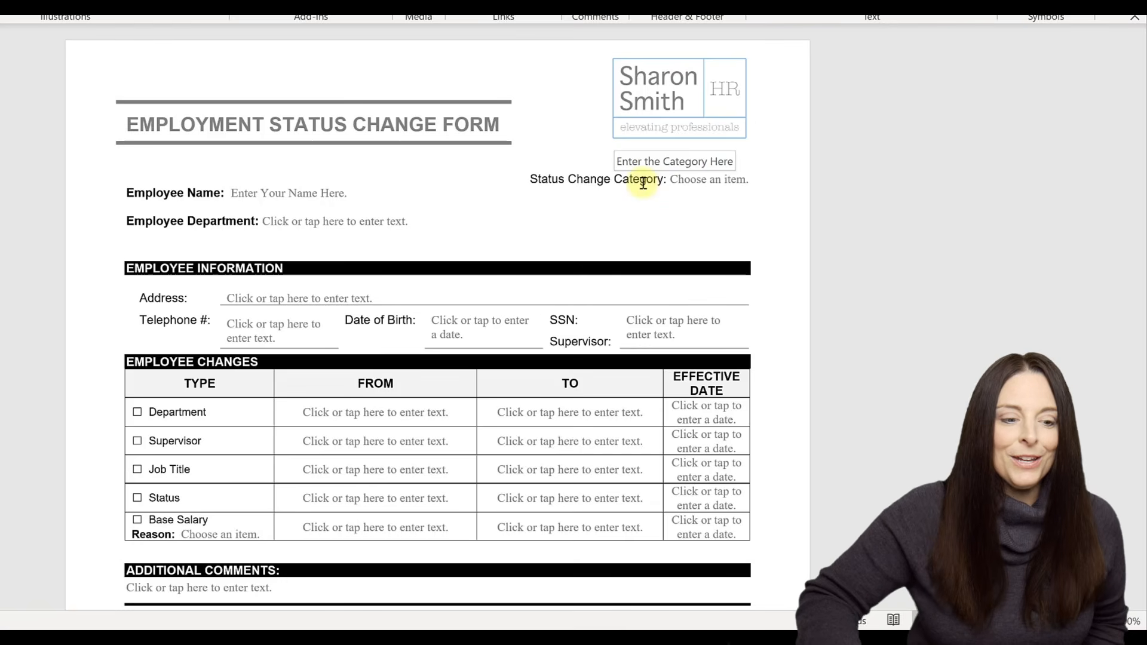
double_click(639, 181)
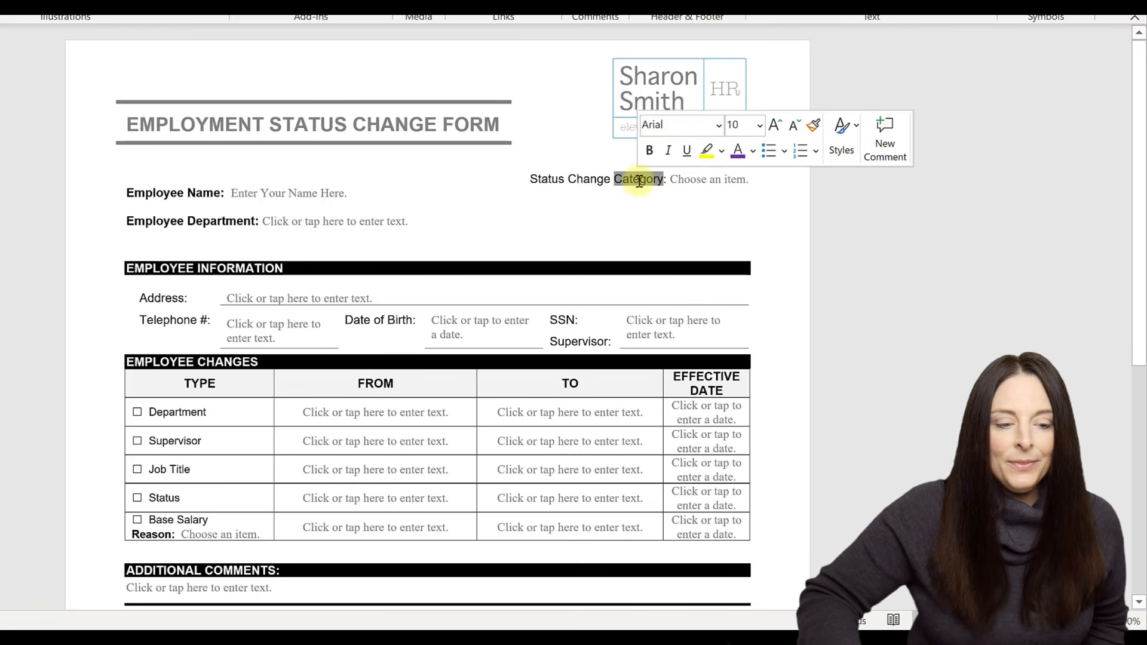
left_click(707, 150)
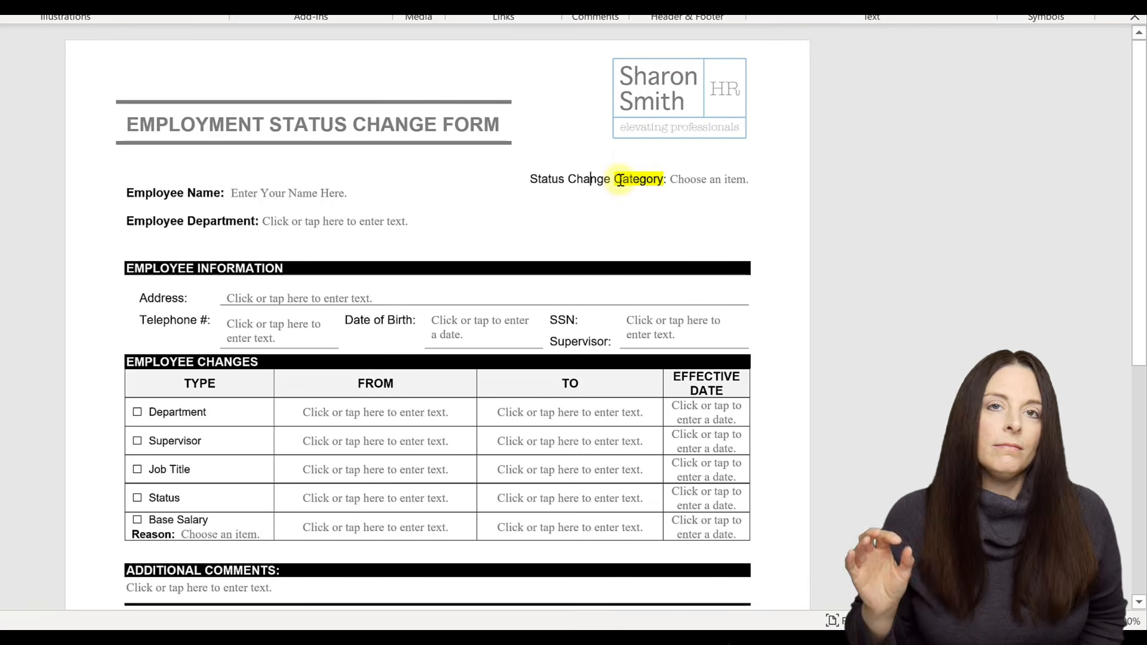